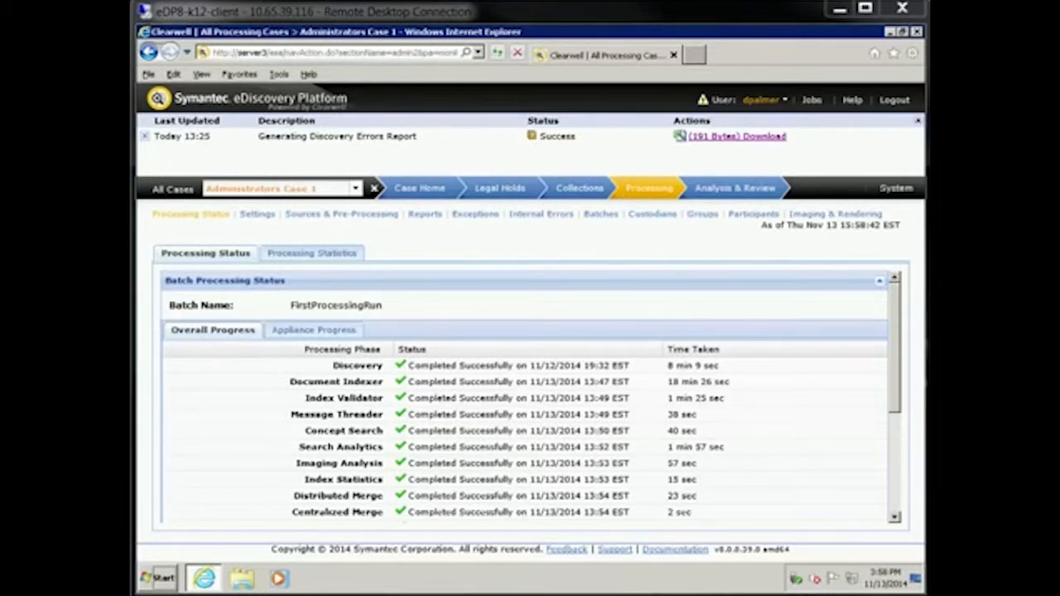
Add a load file source to the case's processing sources and name it LFI-1.
left_click(370, 214)
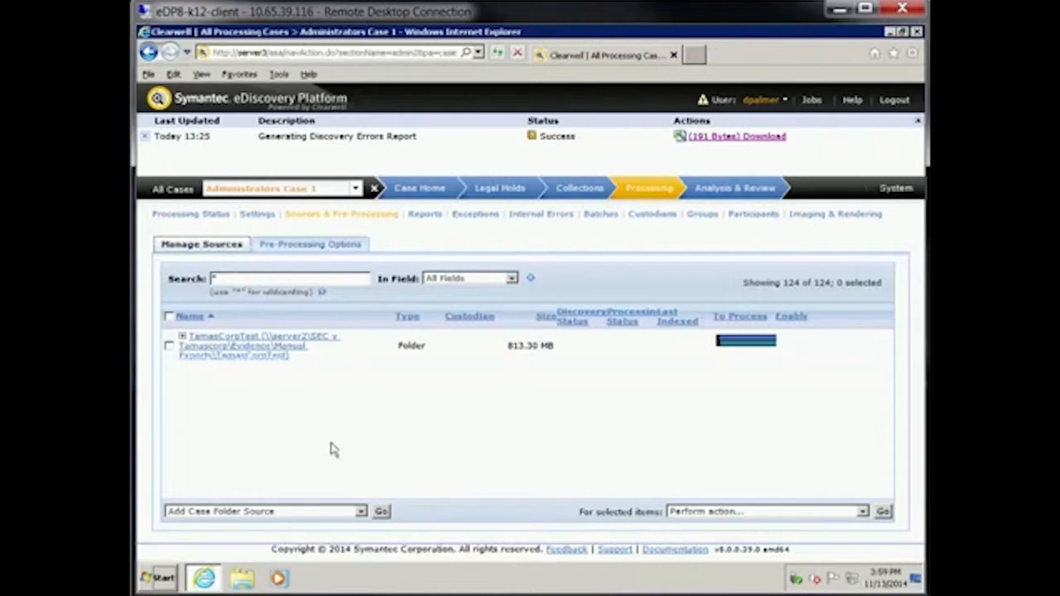
left_click(361, 512)
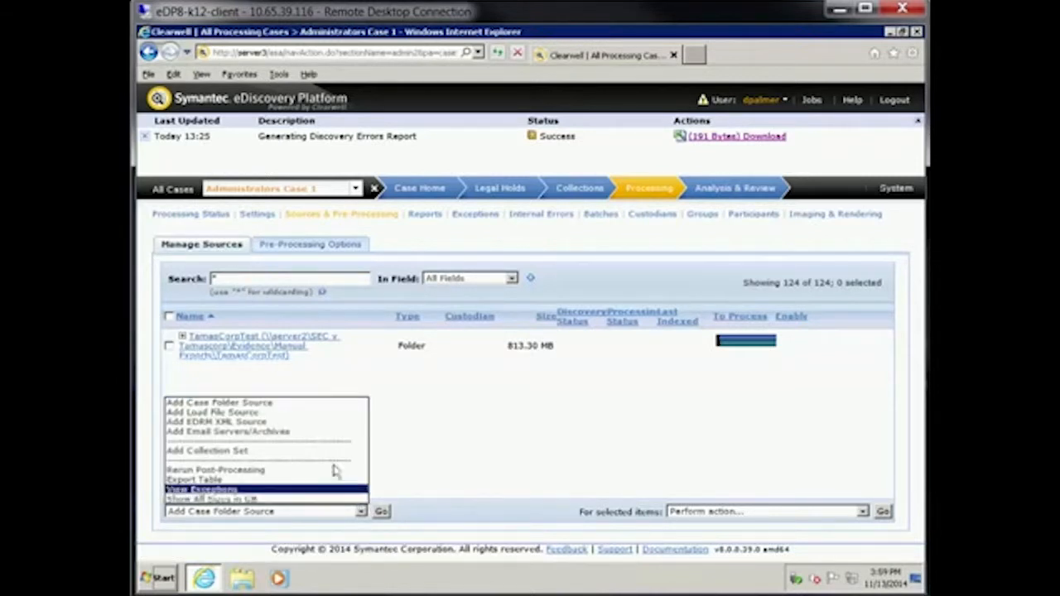
left_click(284, 414)
left_click(381, 511)
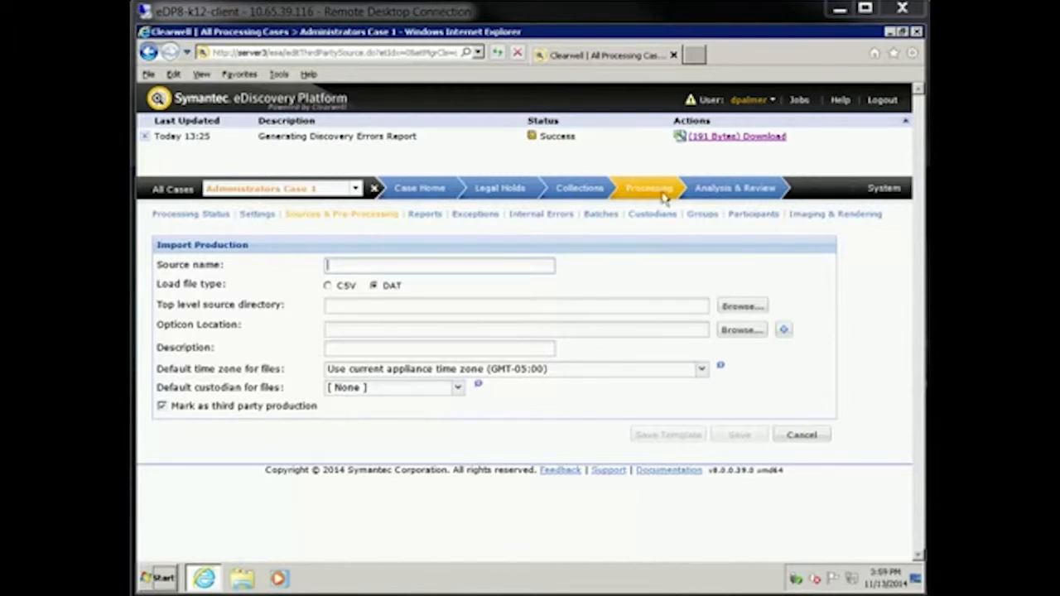
type("LFI-1")
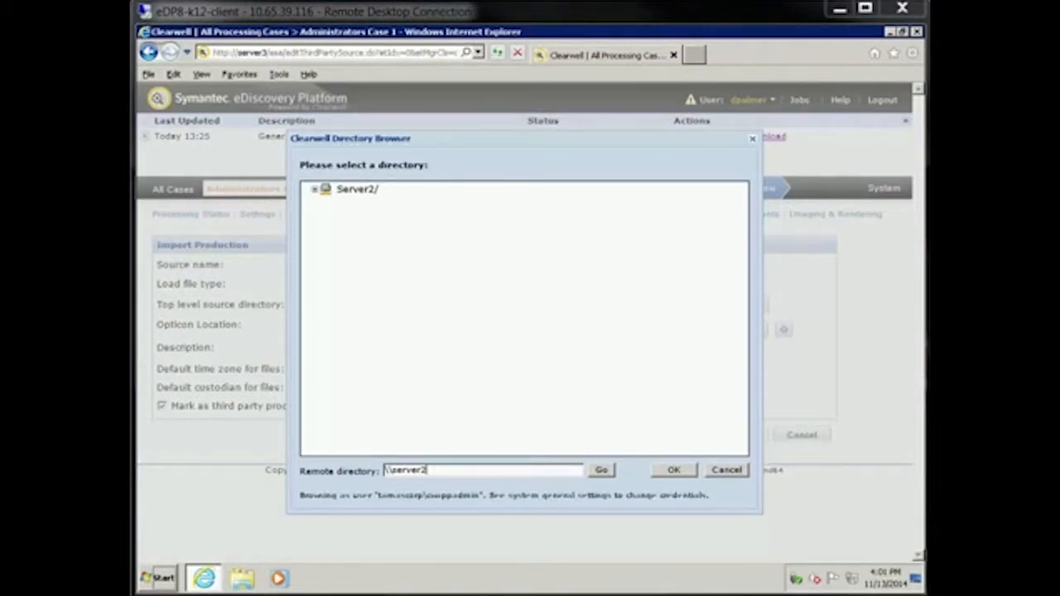
Browse the remote directory \\server2 and set its LFIData folder as the top level source directory.
left_click(602, 469)
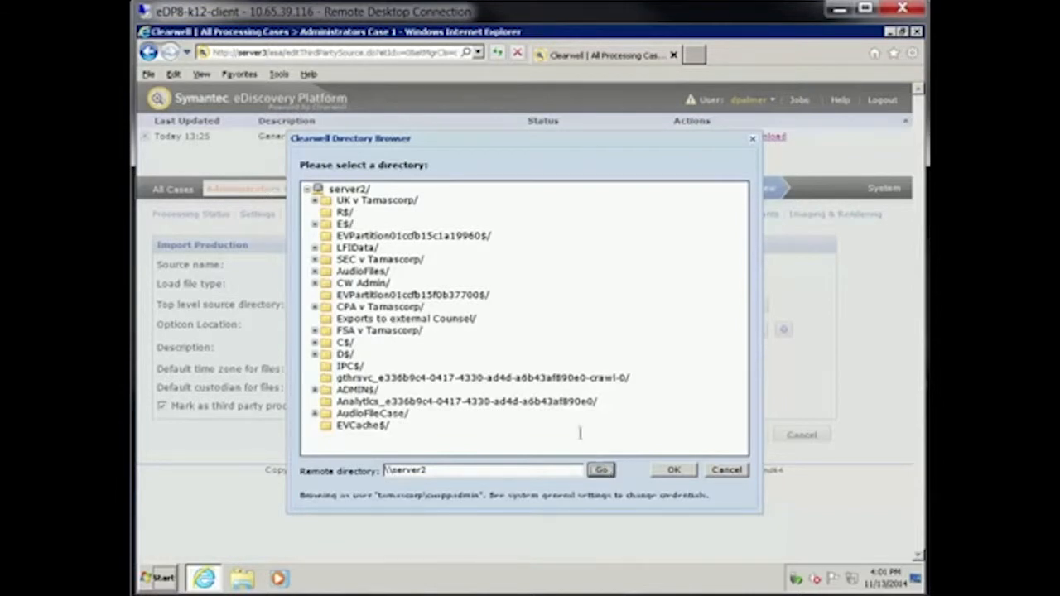
left_click(364, 250)
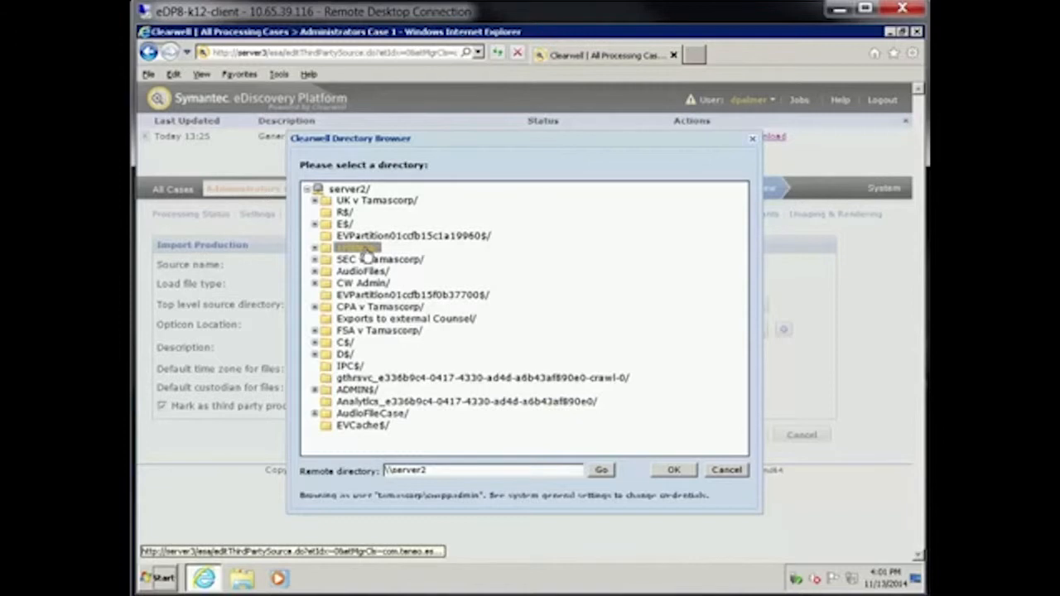
left_click(667, 472)
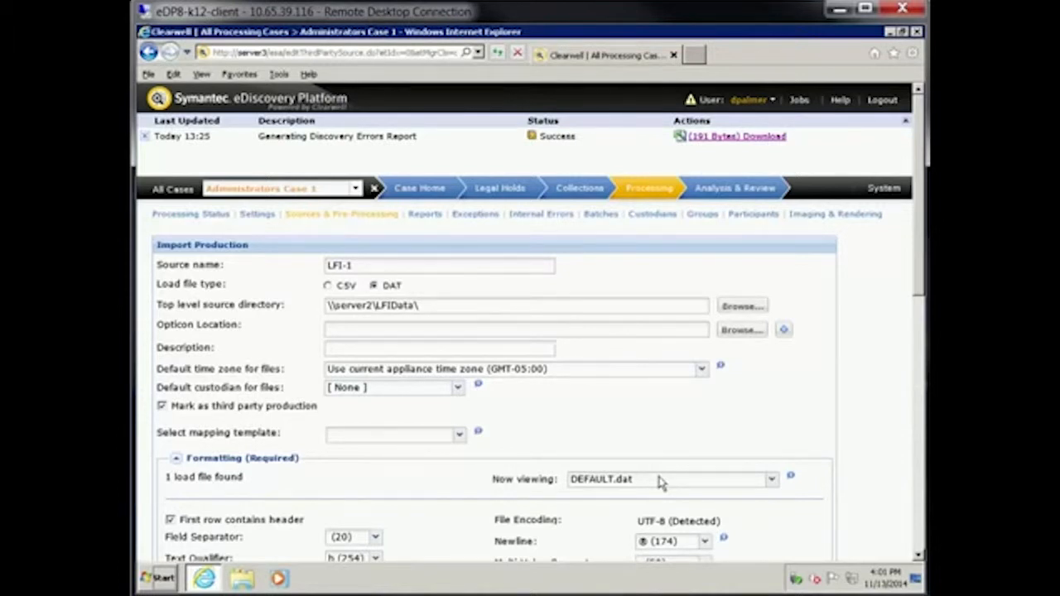
Set the Opticon location to \\server2\LFIData\ and enter the description "First Load File Import".
left_click(735, 332)
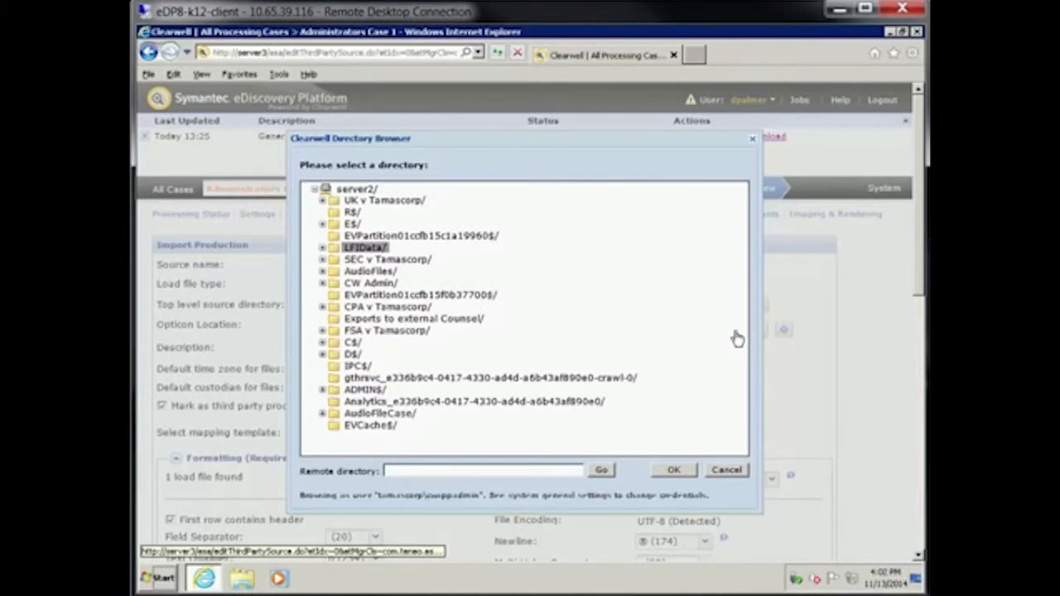
left_click(676, 470)
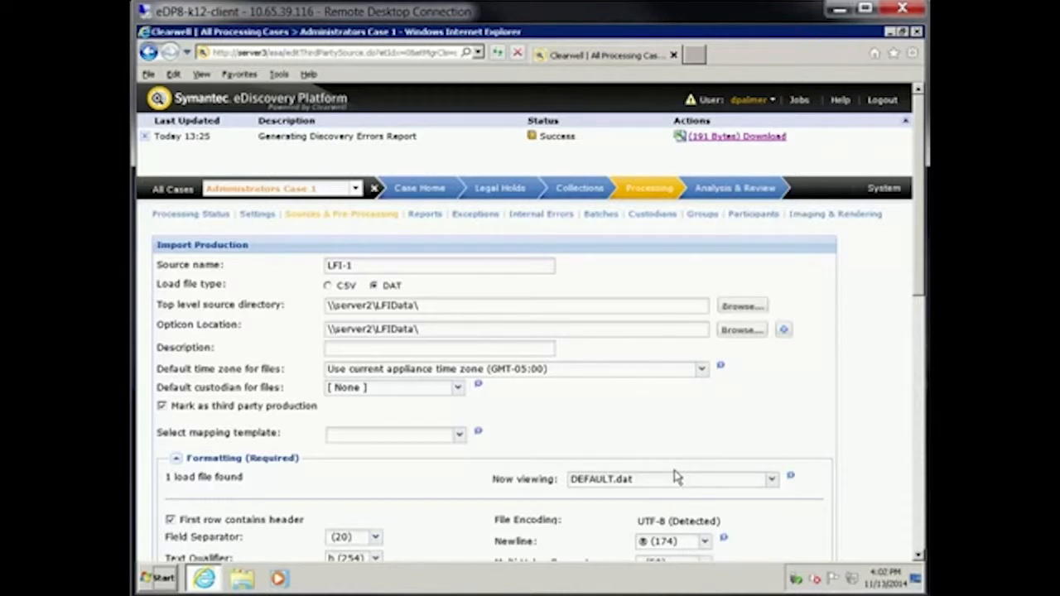
left_click(416, 348)
type("First Load File Import")
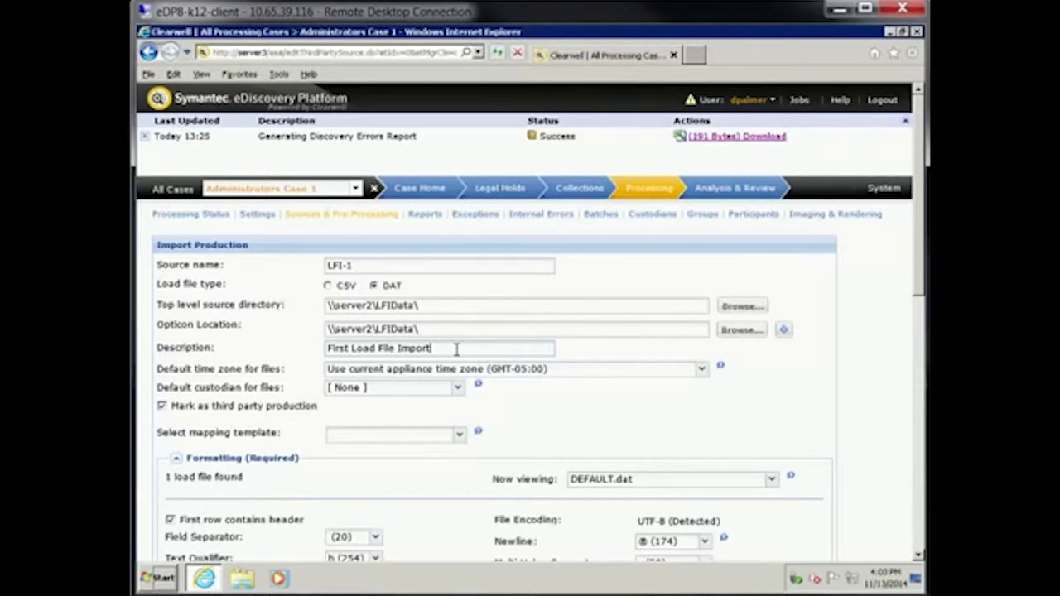
Set the load file's field separator to comma (44) and its text qualifier to the double quote (34).
scroll(457, 349, "down", 5)
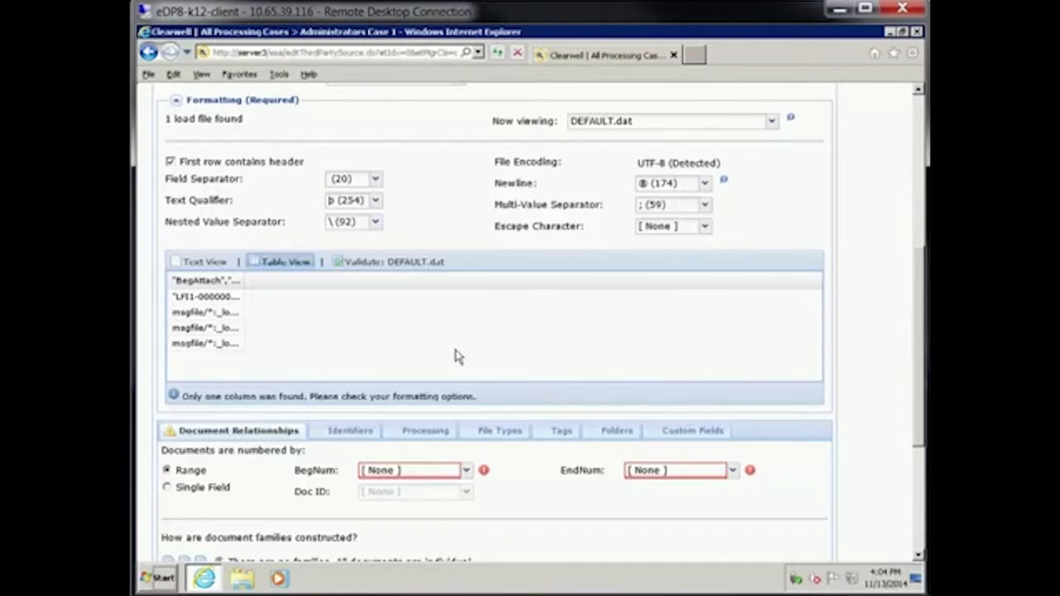
left_click(374, 178)
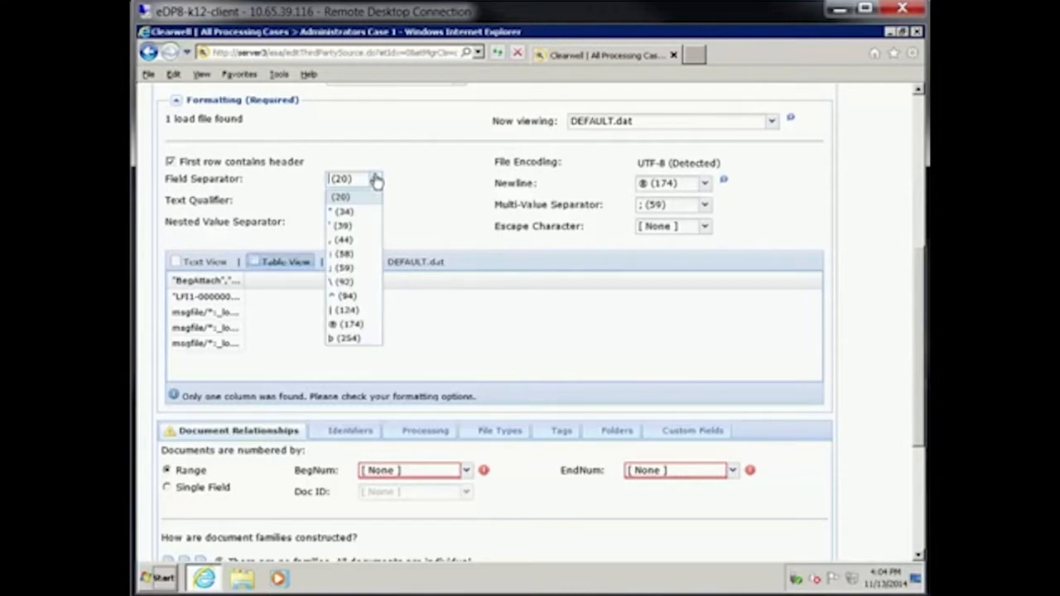
left_click(345, 239)
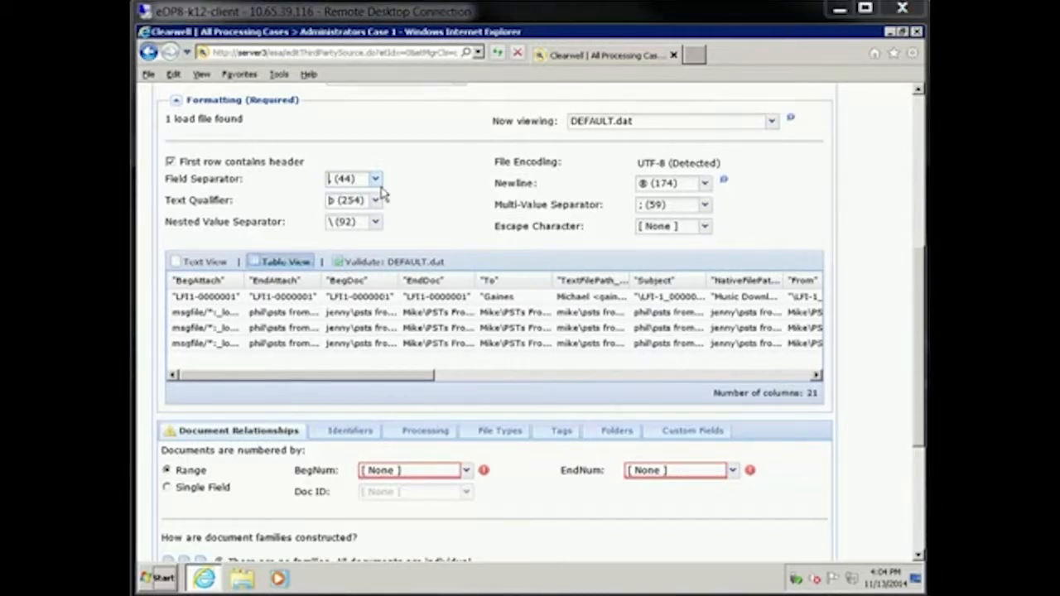
left_click(374, 202)
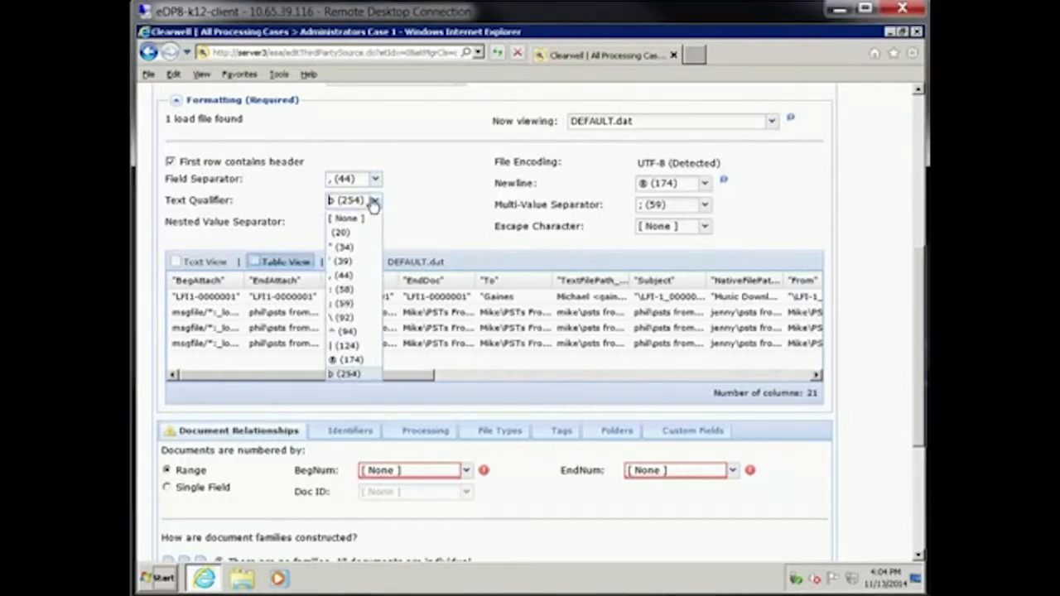
left_click(352, 247)
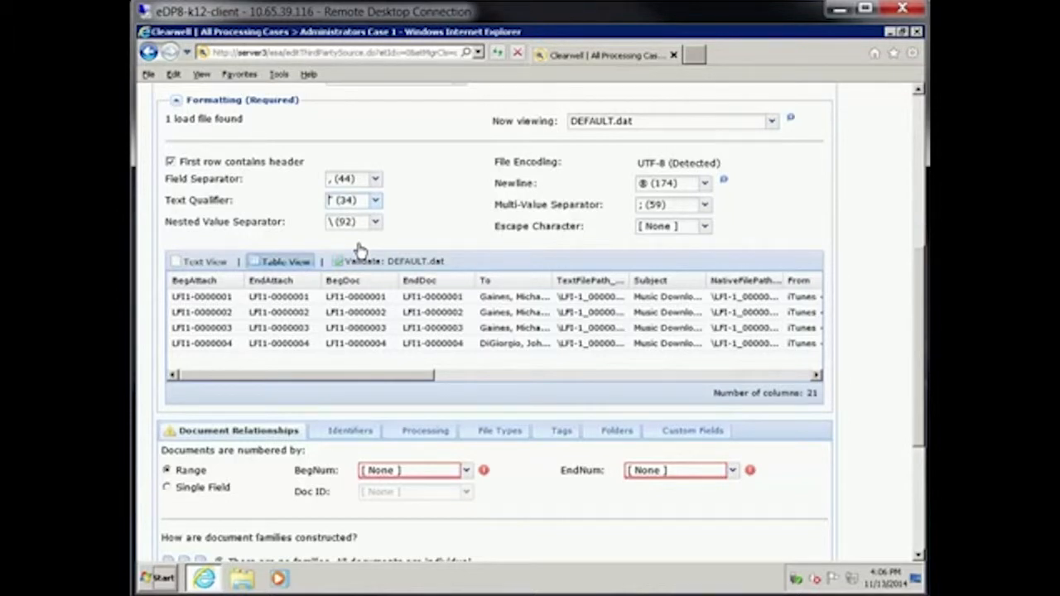
Check DEFAULT.dat as raw text, validate it, and return to its table preview.
left_click(220, 262)
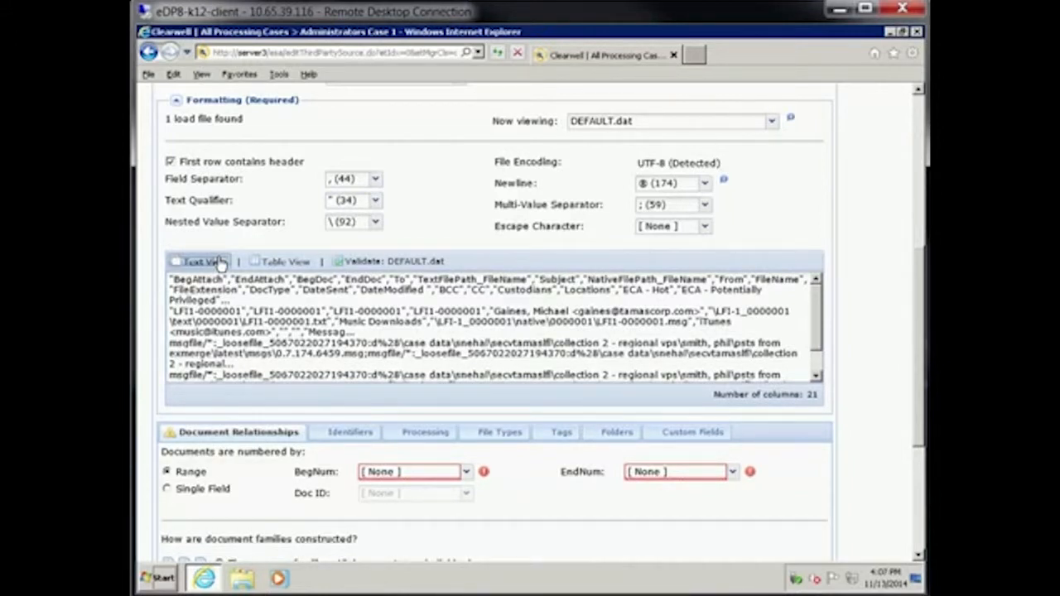
left_click(339, 264)
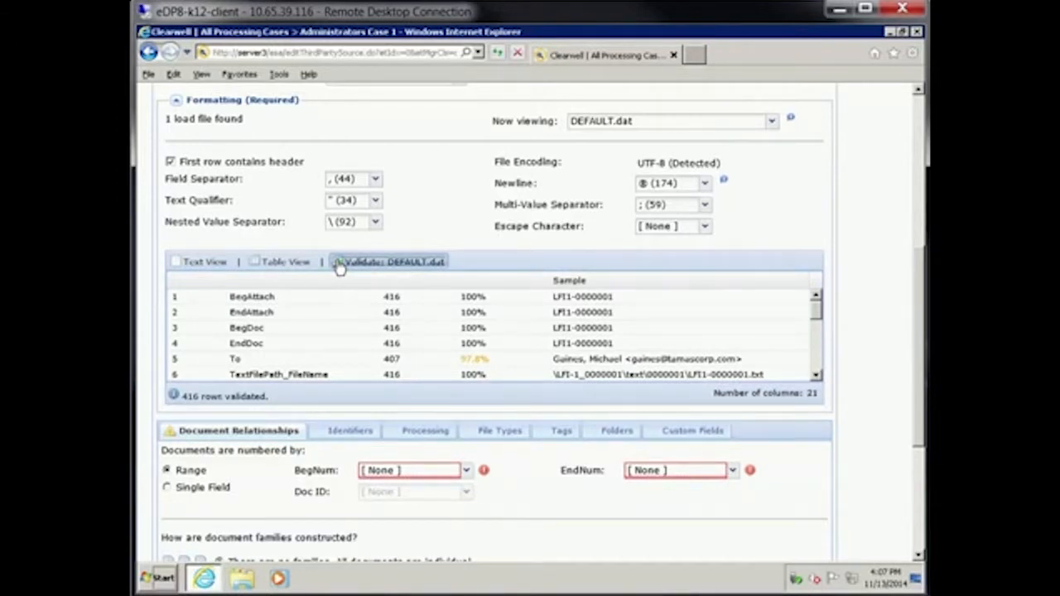
left_click(288, 262)
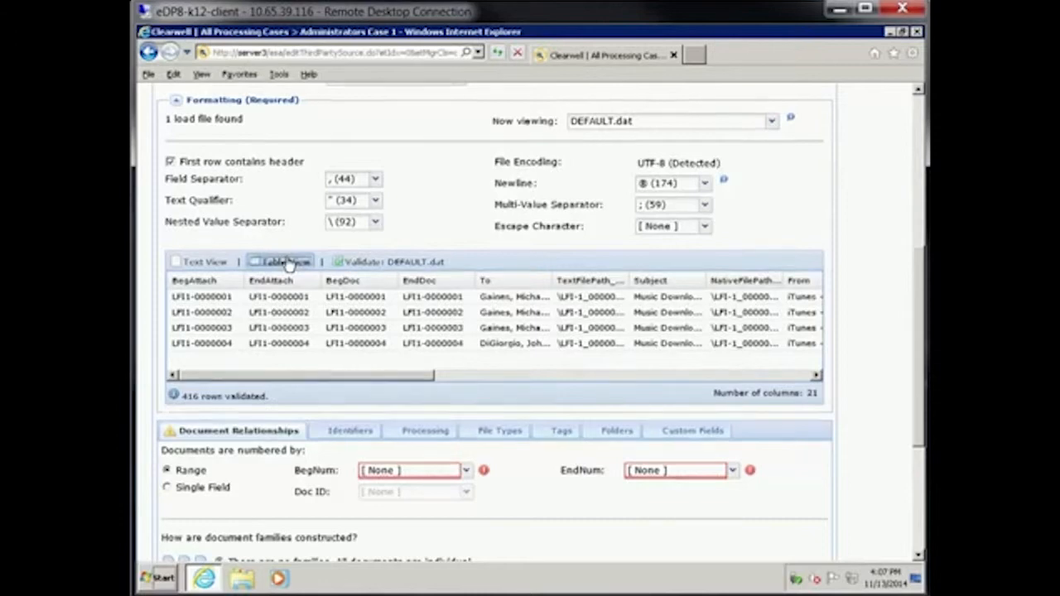
Map the document numbering range with BegNum as BegDoc and EndNum as EndDoc.
scroll(287, 262, "down", 3)
scroll(288, 262, "down", 1)
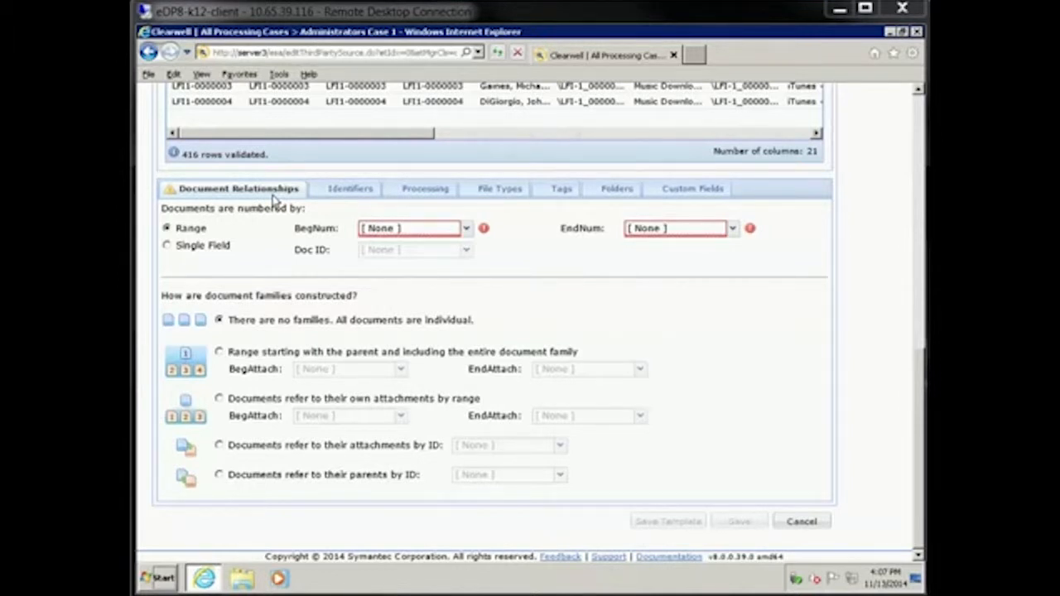
left_click(468, 229)
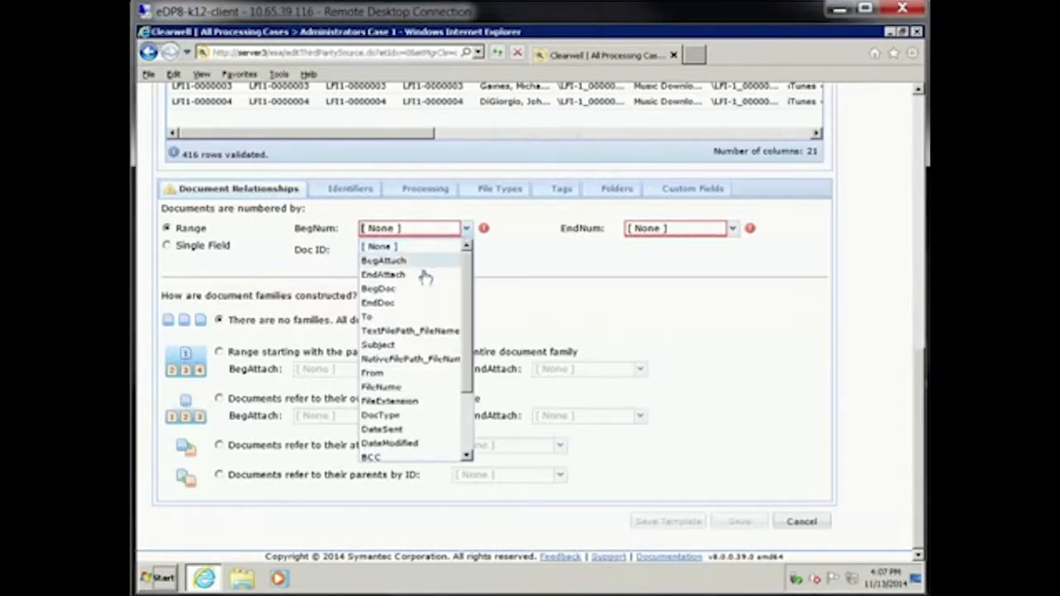
left_click(409, 294)
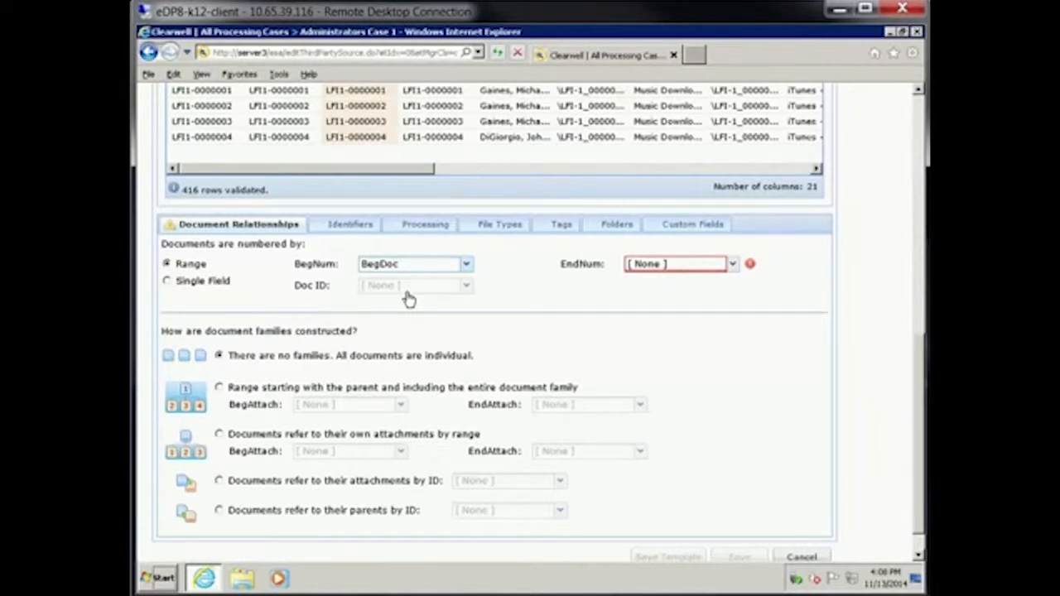
left_click(732, 265)
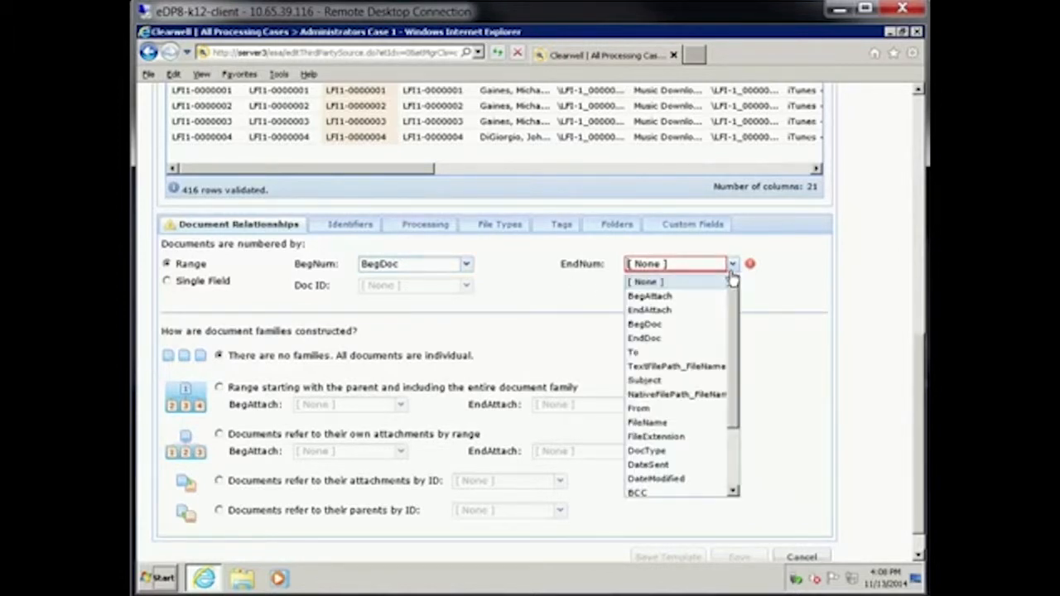
left_click(670, 339)
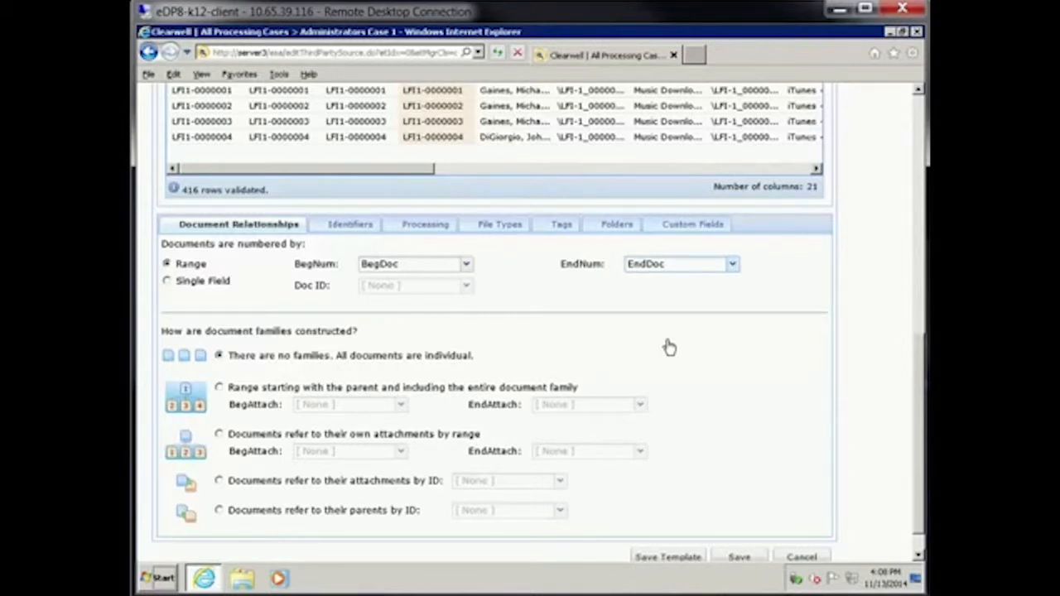
Construct document families by a range starting with the parent, mapping BegAttach to BegAttach and EndAttach to EndAttach.
key("Tab")
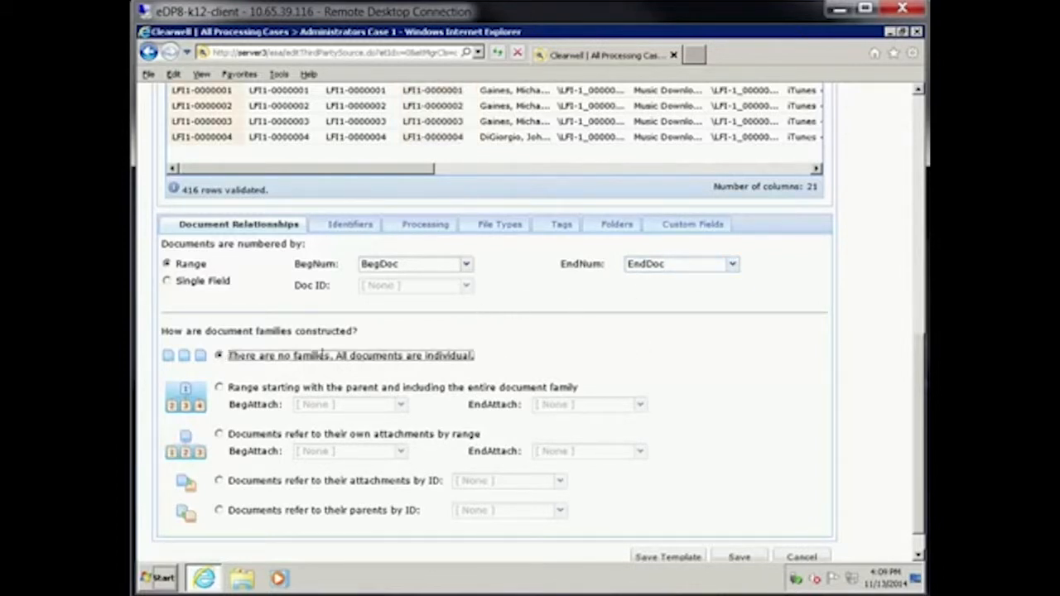
left_click(220, 387)
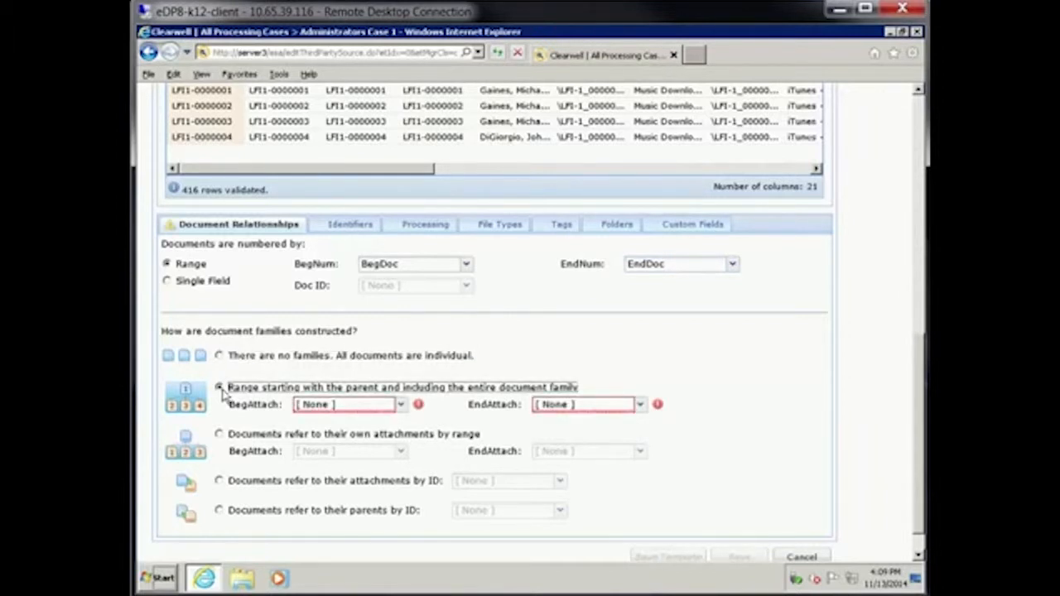
left_click(401, 405)
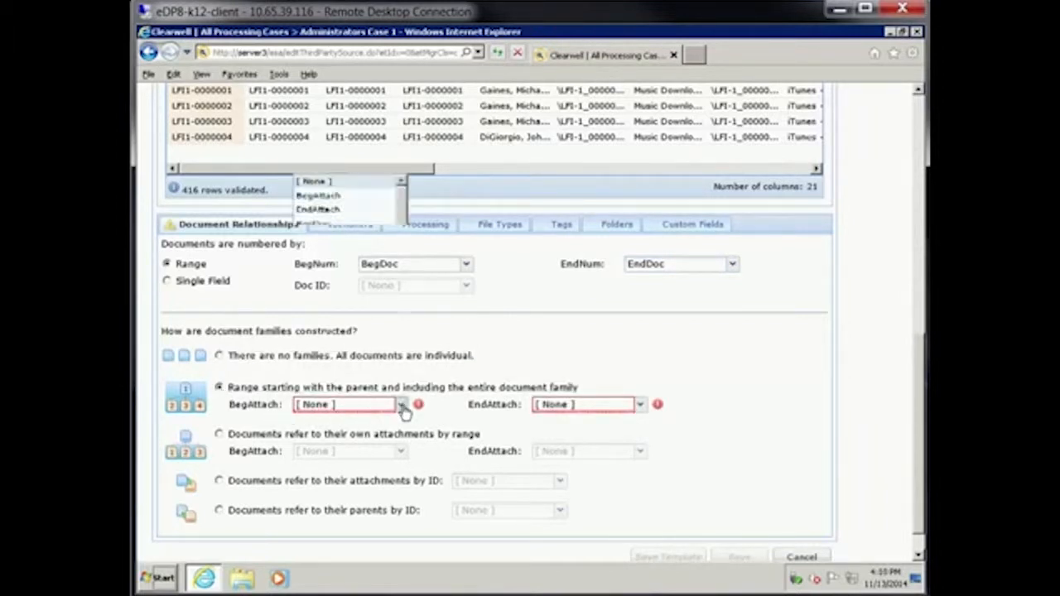
left_click(343, 199)
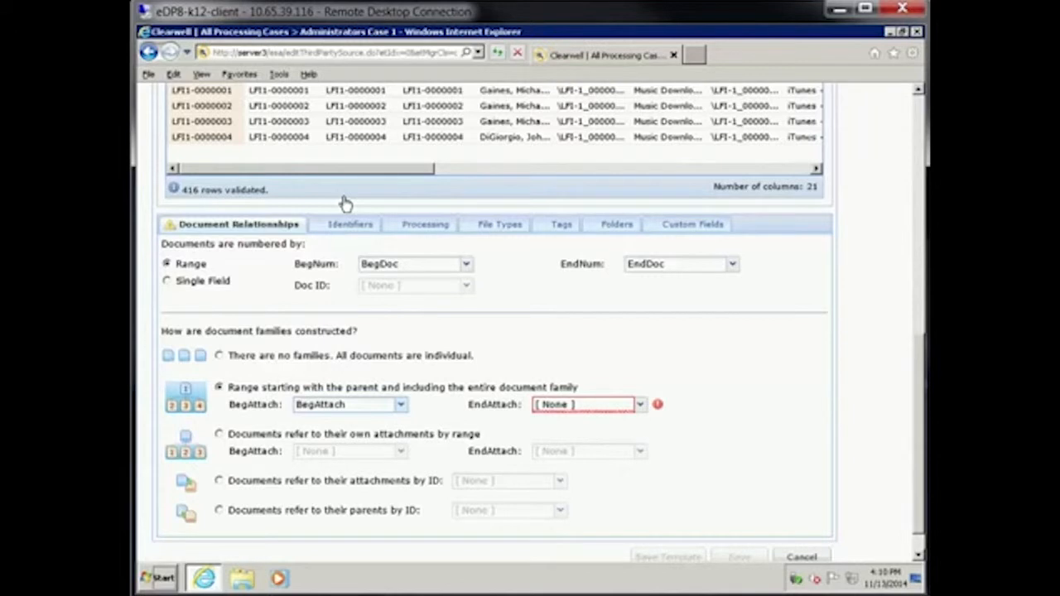
left_click(640, 406)
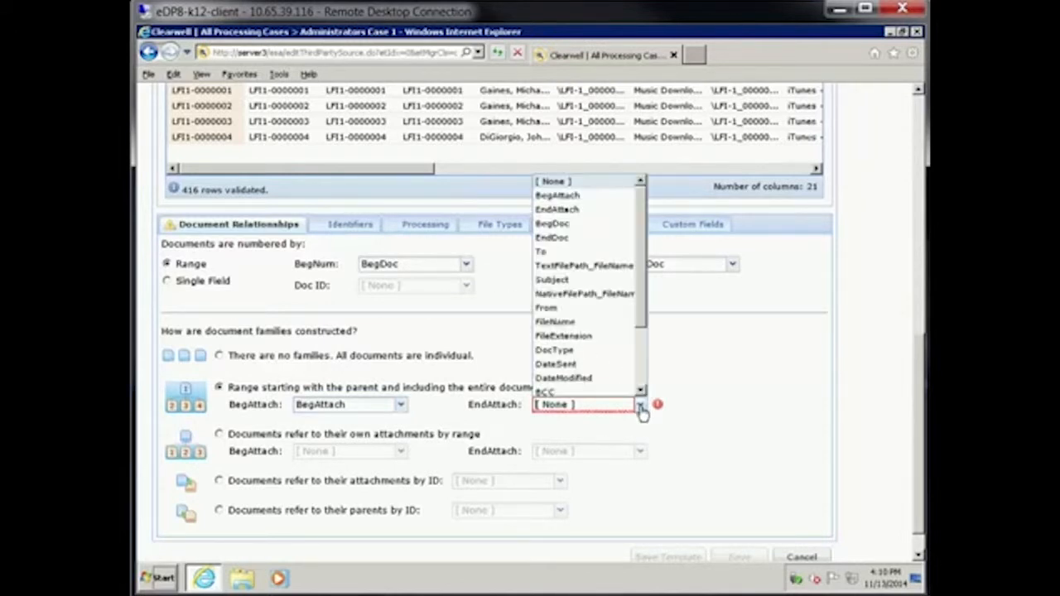
left_click(569, 210)
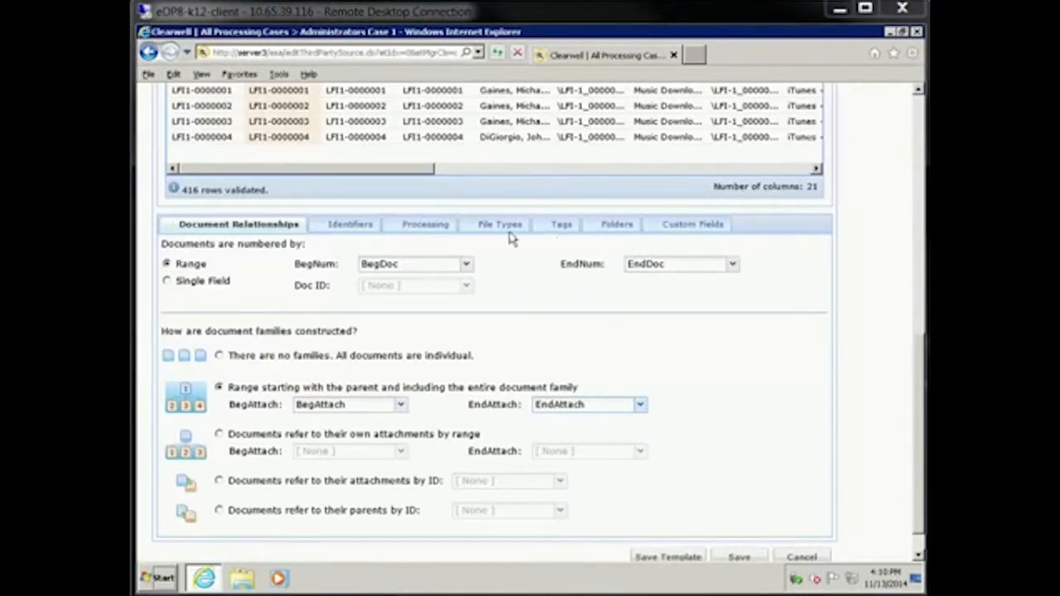
Enter LFI1- as the prefix for the imported number formats in the identifier settings.
left_click(349, 225)
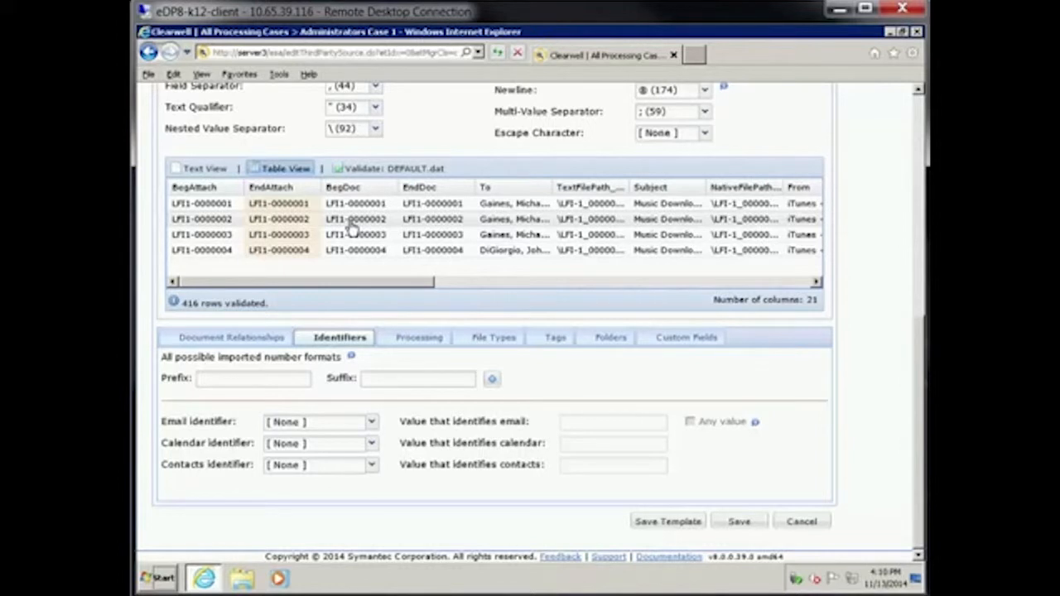
left_click(273, 379)
type("LFI1-")
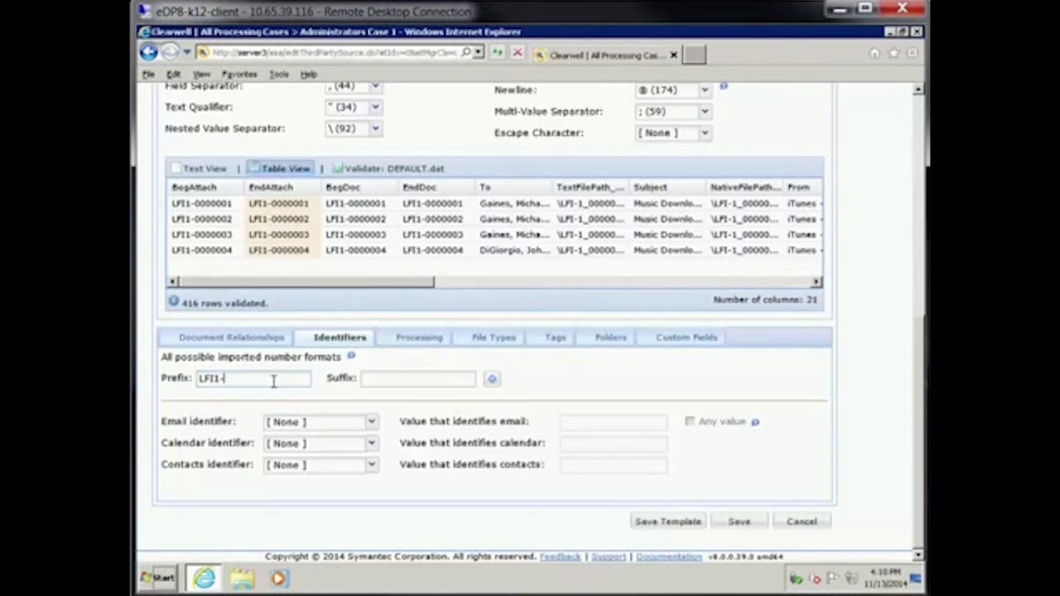
Set the email identifier to DocType with Message as the value that identifies email.
left_click(371, 422)
left_click(310, 367)
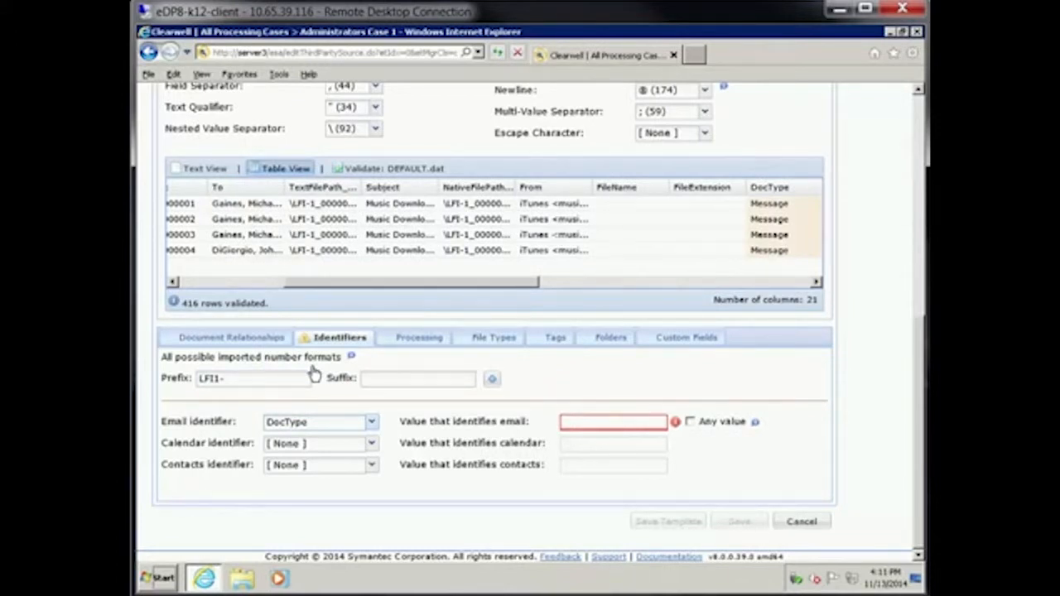
left_click(578, 422)
type("Message")
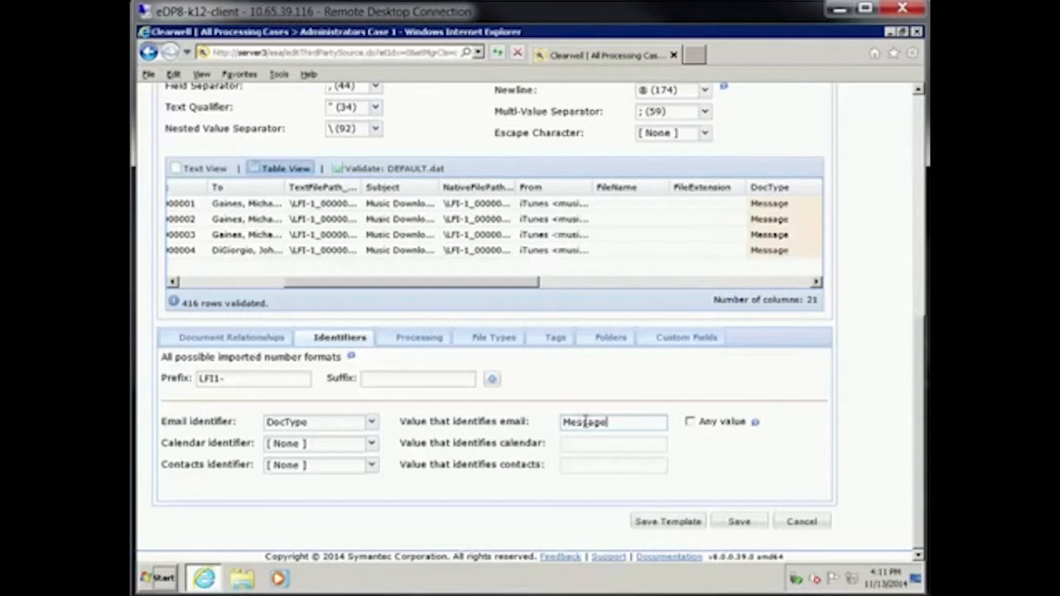
Set the image files to load through Opticon files in the source's processing settings.
left_click(419, 338)
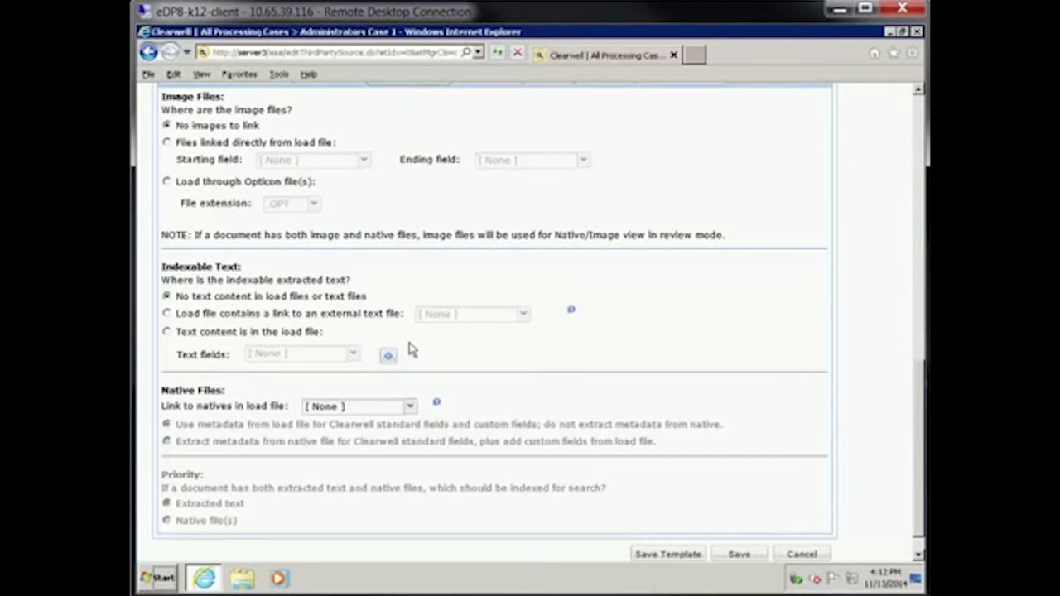
left_click(167, 183)
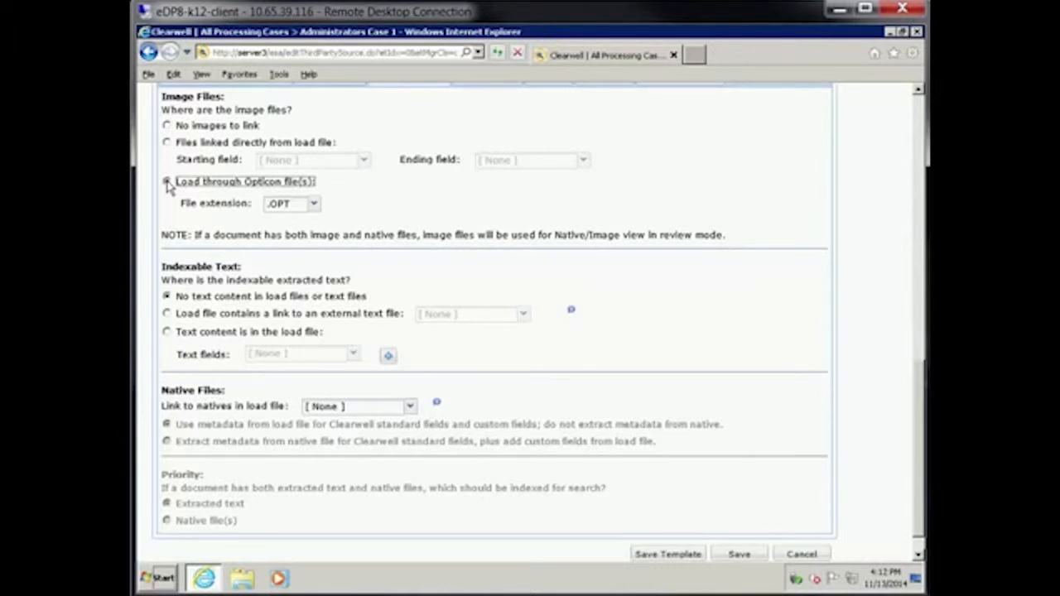
Source the indexable text from external text files linked by TextFilePath_FileName and link the native files through NativeFilePath_FileName.
left_click(166, 315)
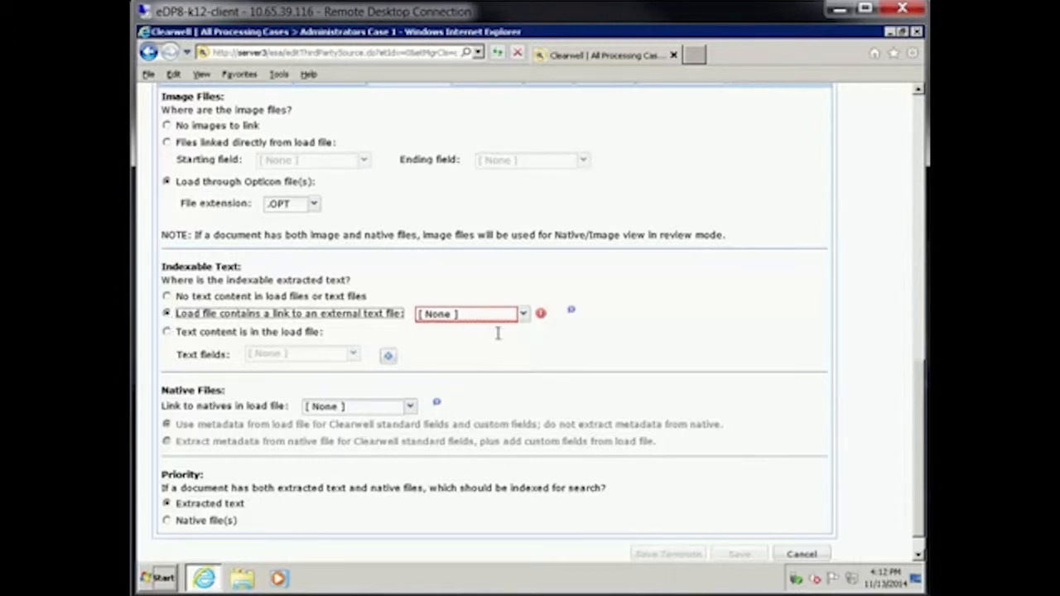
left_click(524, 316)
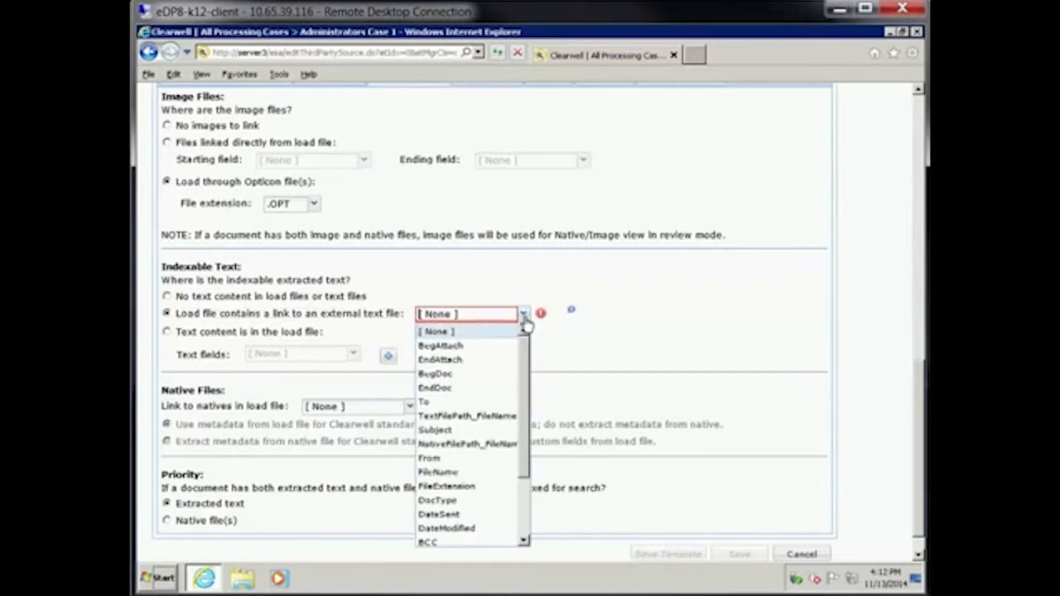
left_click(478, 417)
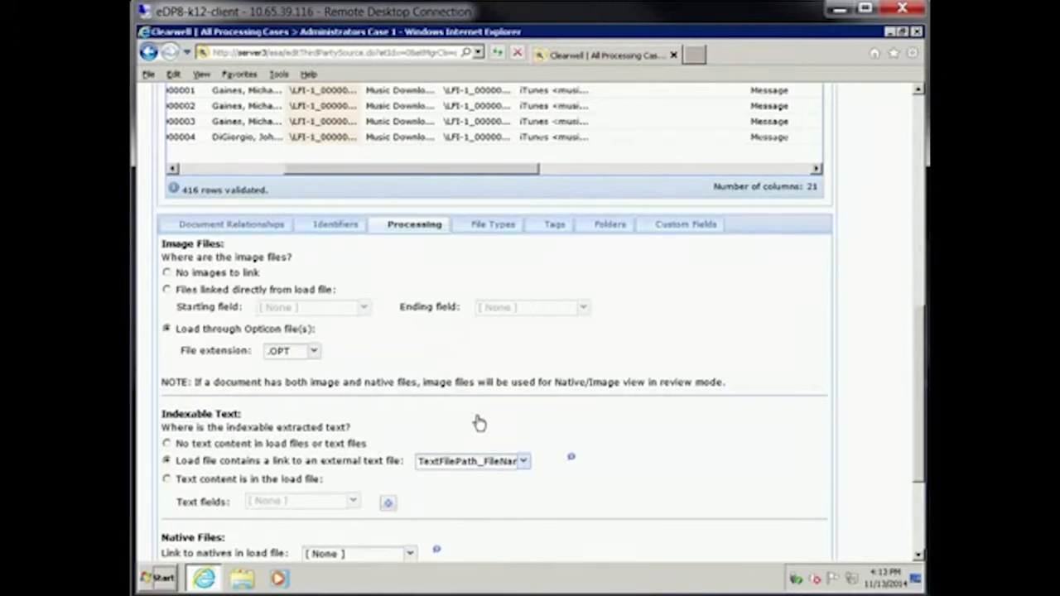
scroll(479, 423, "down", 5)
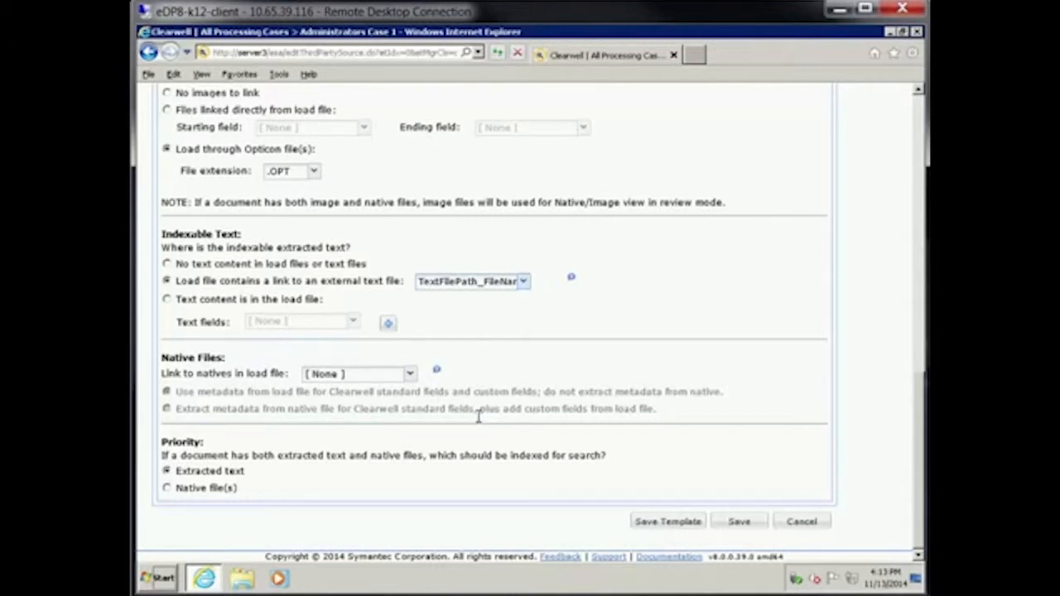
left_click(409, 373)
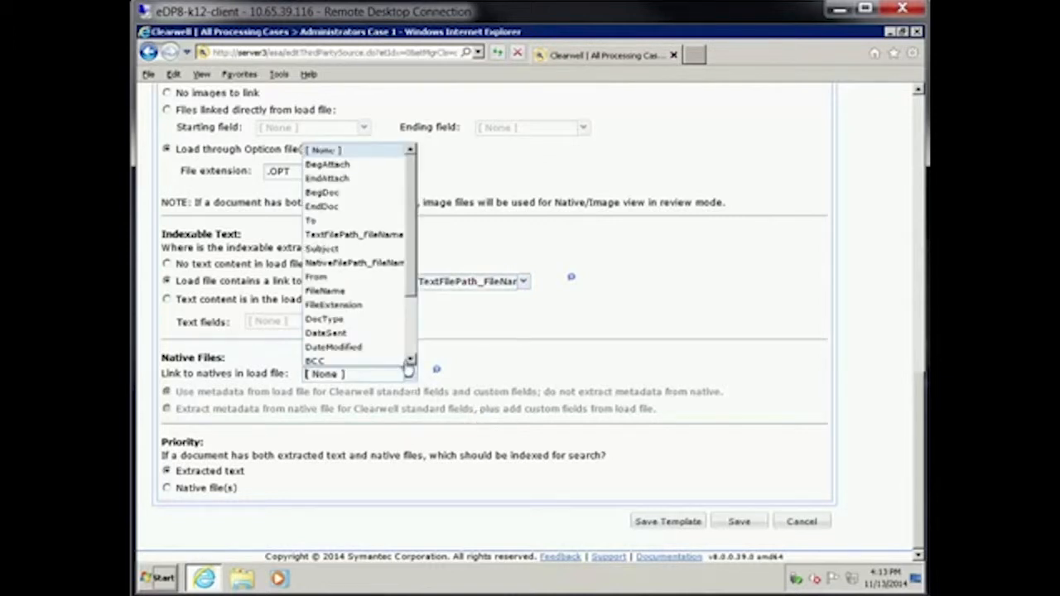
left_click(368, 263)
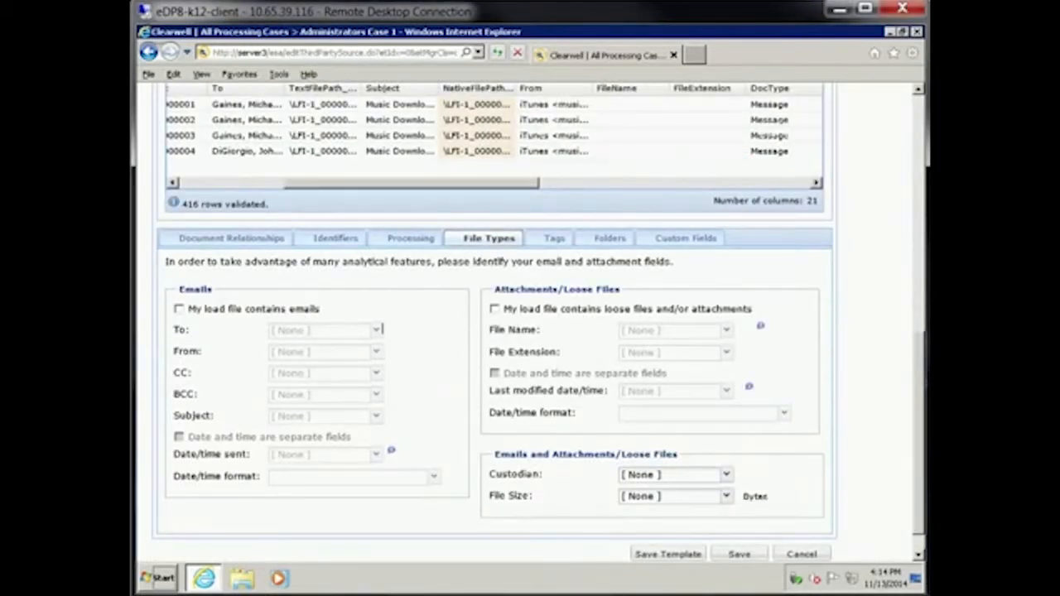
In the file type settings, mark the load file as containing emails and map To to To and From to From.
left_click(179, 310)
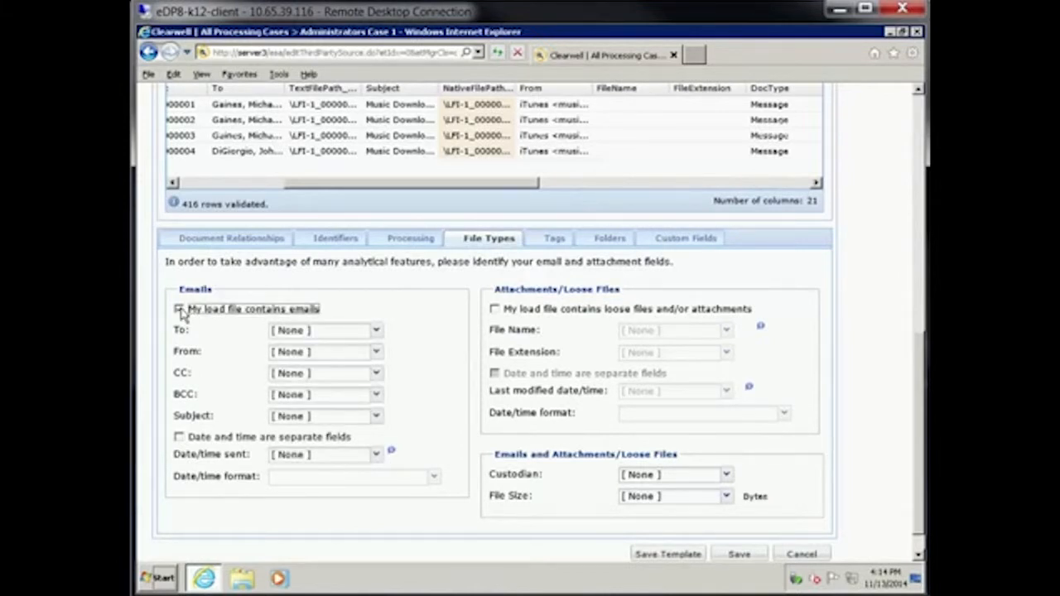
left_click(377, 332)
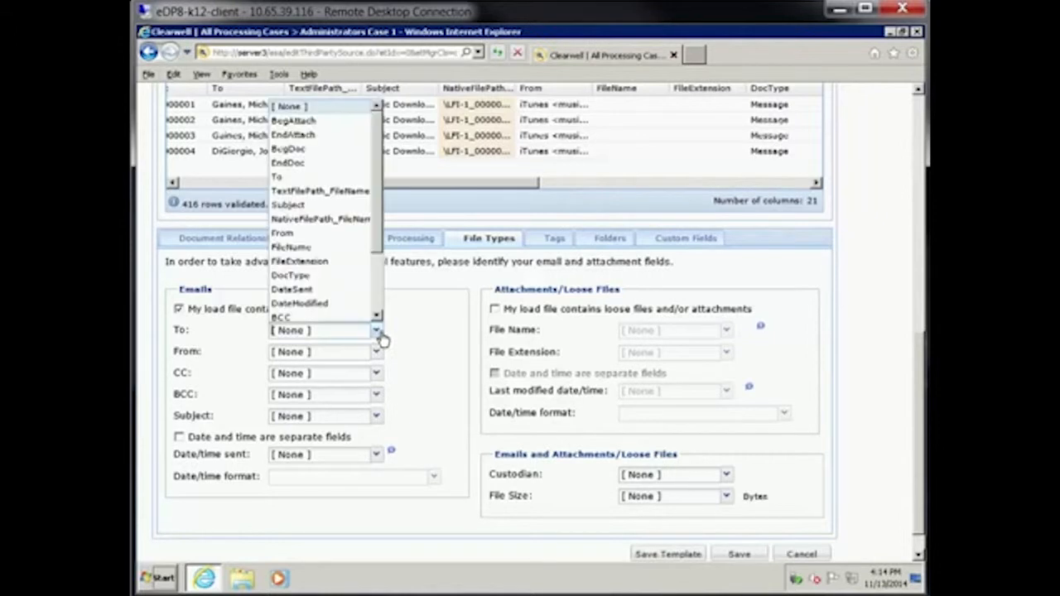
left_click(296, 177)
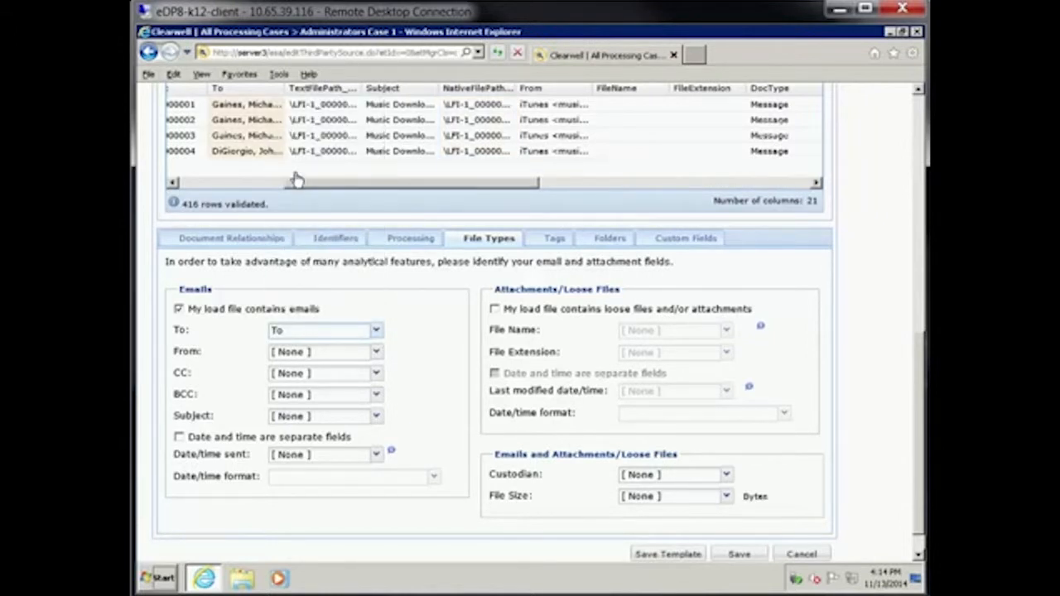
left_click(376, 354)
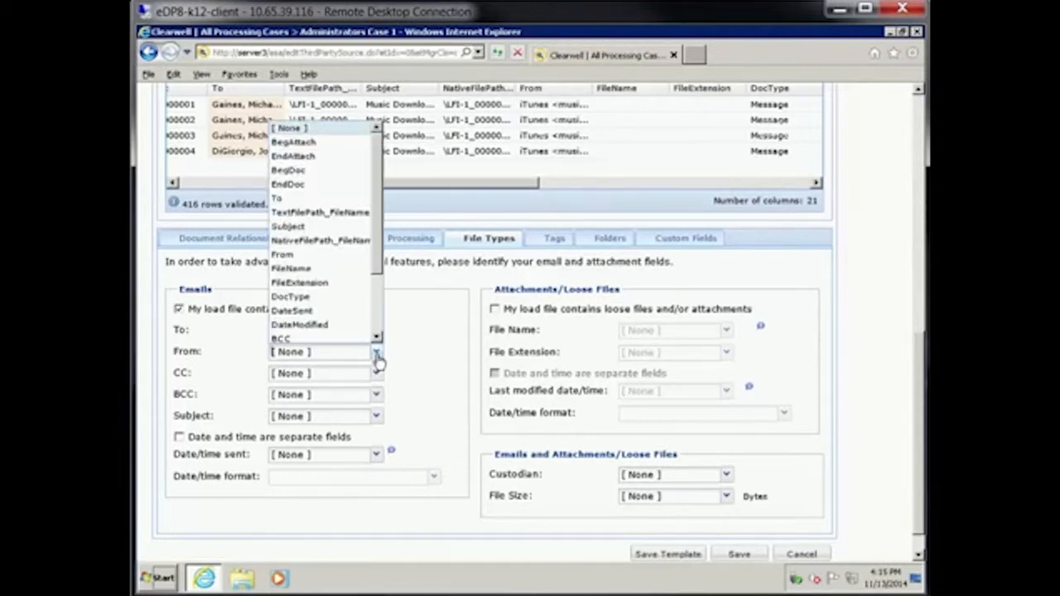
left_click(313, 256)
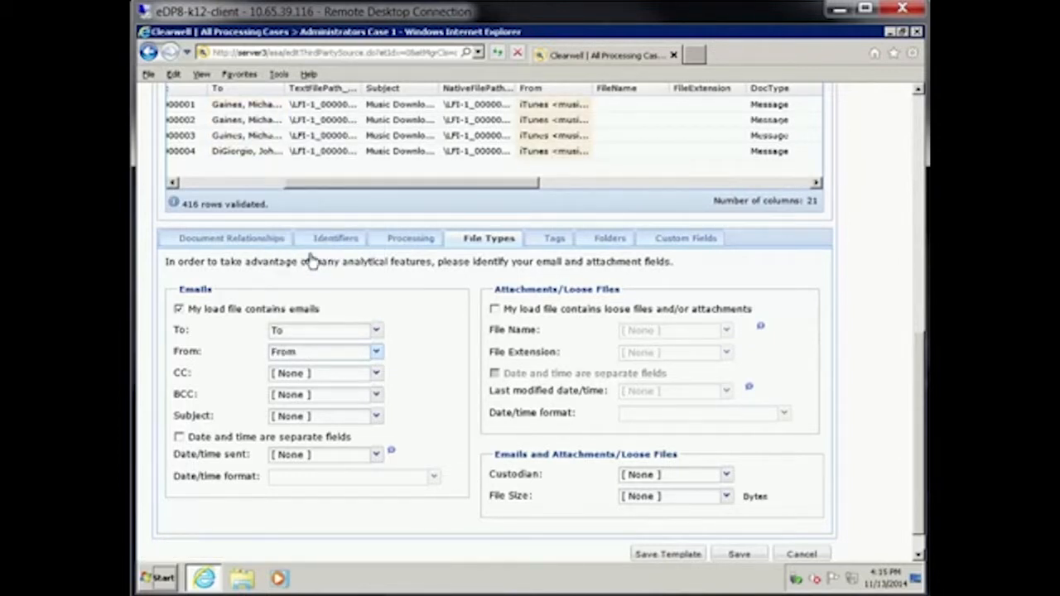
Map the email CC field to CC, BCC to BCC and Subject to Subject.
left_click(377, 376)
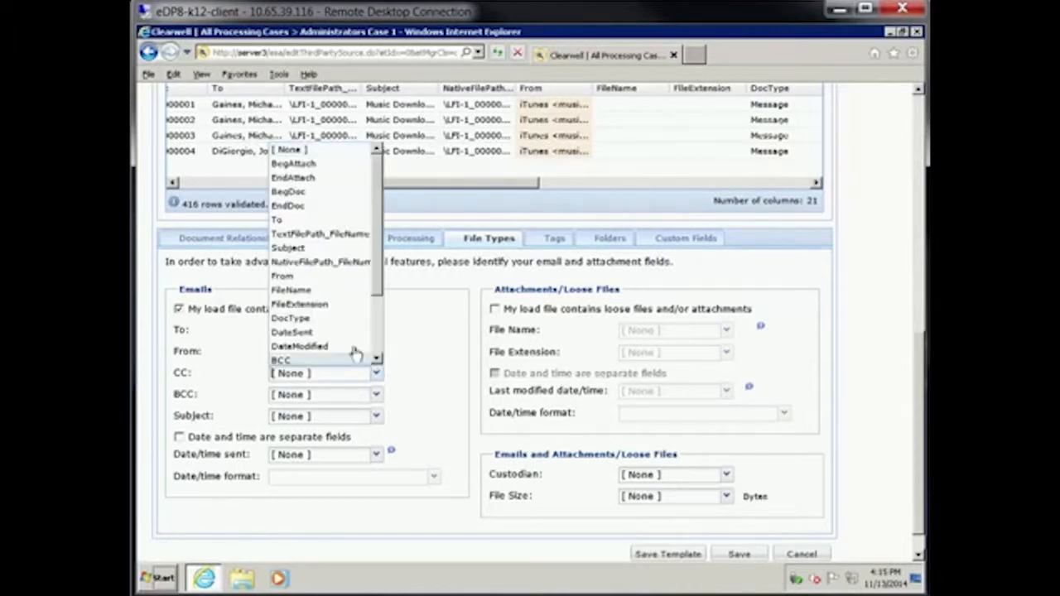
scroll(353, 355, "down", 1)
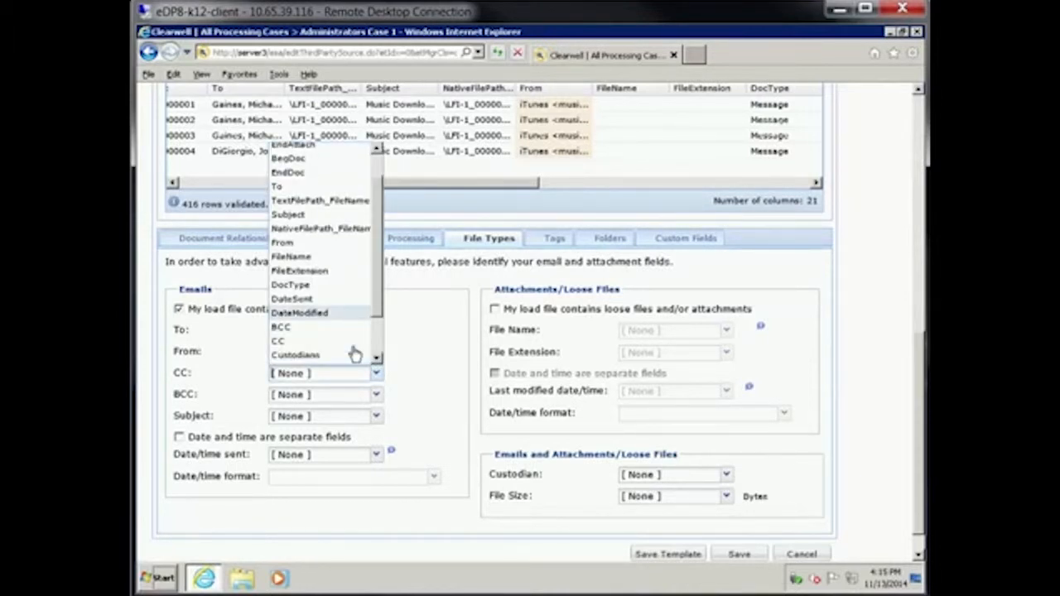
left_click(276, 342)
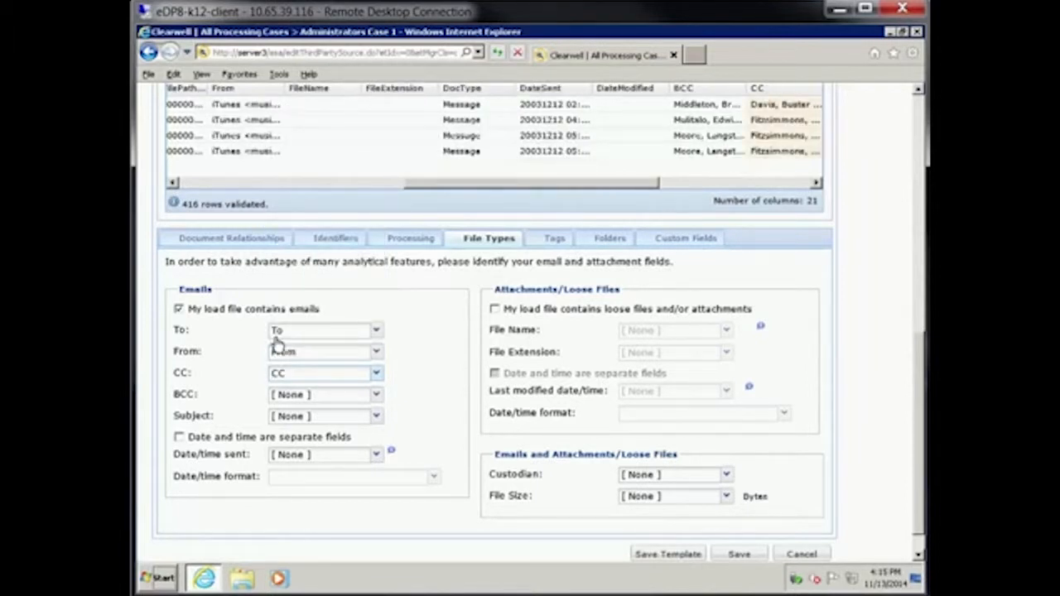
left_click(376, 395)
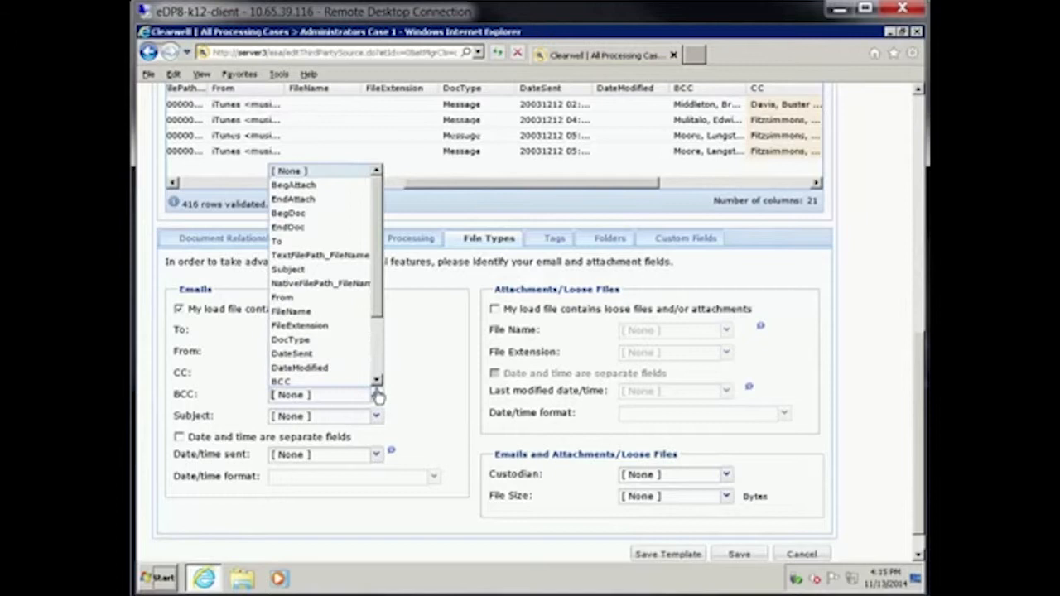
left_click(332, 383)
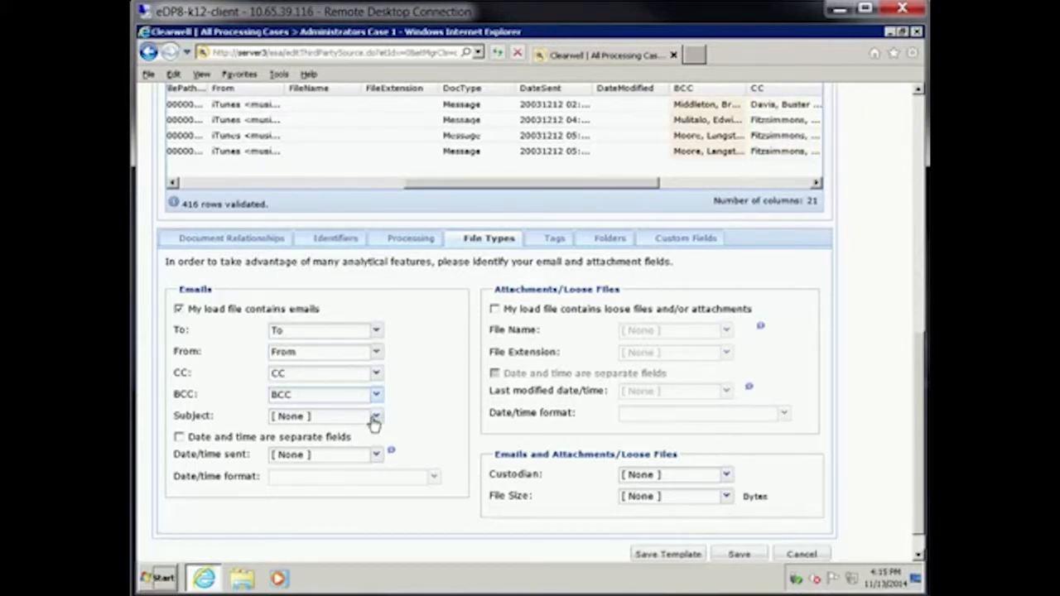
left_click(375, 418)
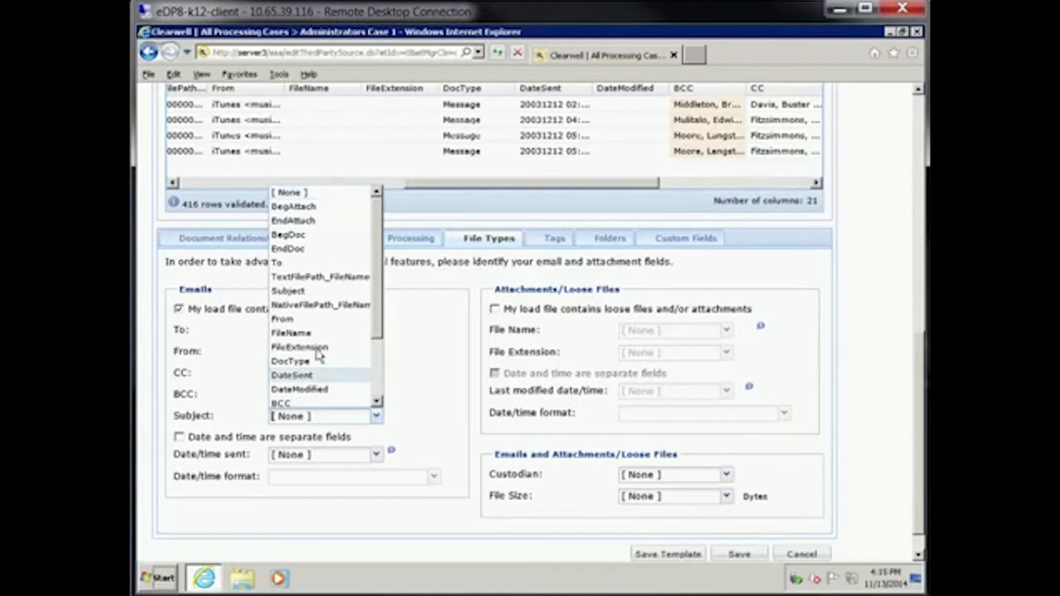
left_click(300, 294)
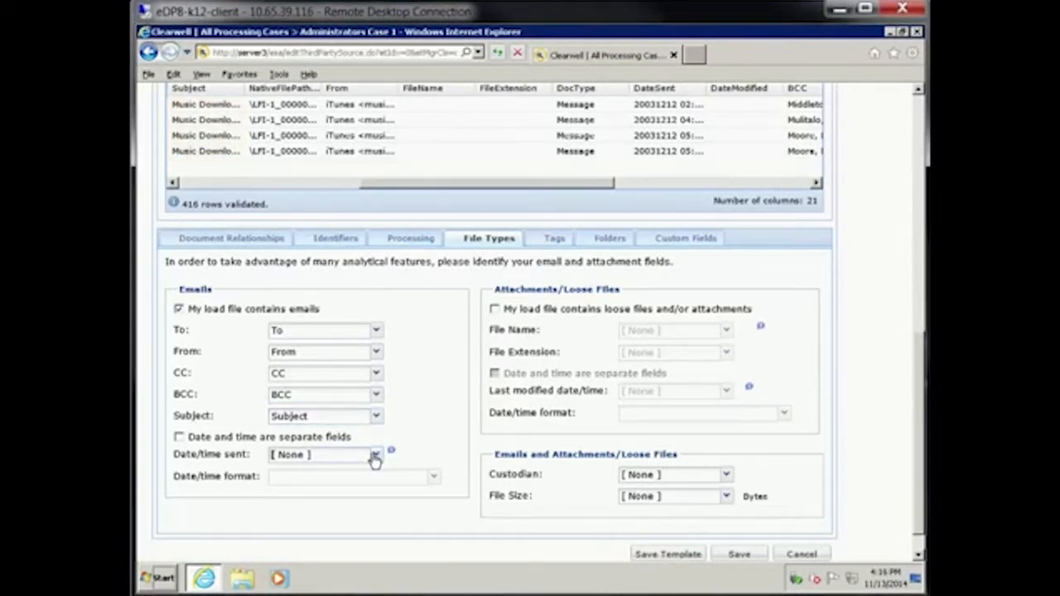
Map the emails' date/time sent to DateSent with the format yyyyMMdd HH:mm:ss.
left_click(375, 456)
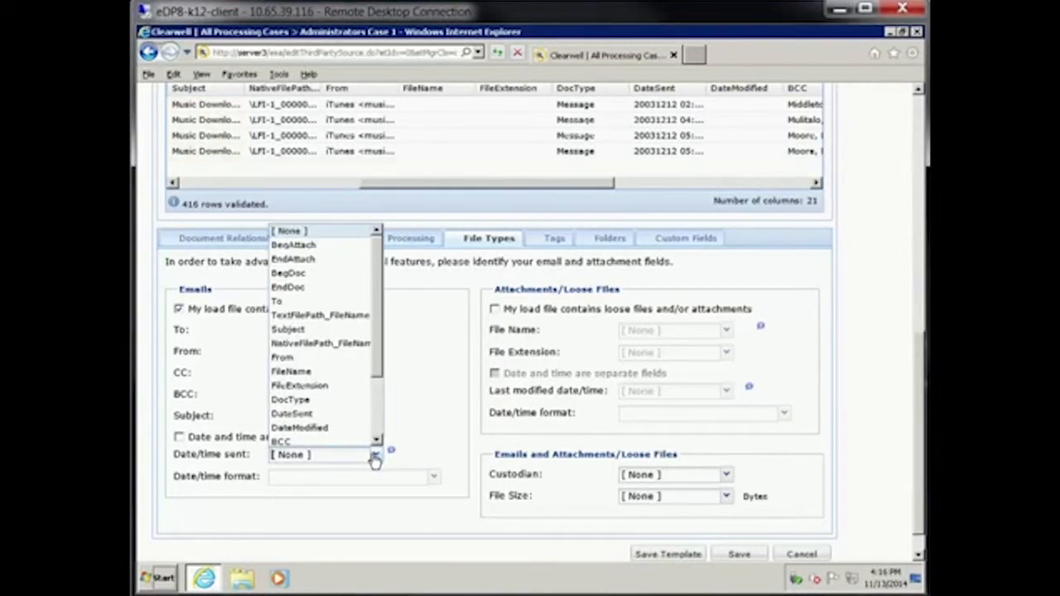
left_click(308, 423)
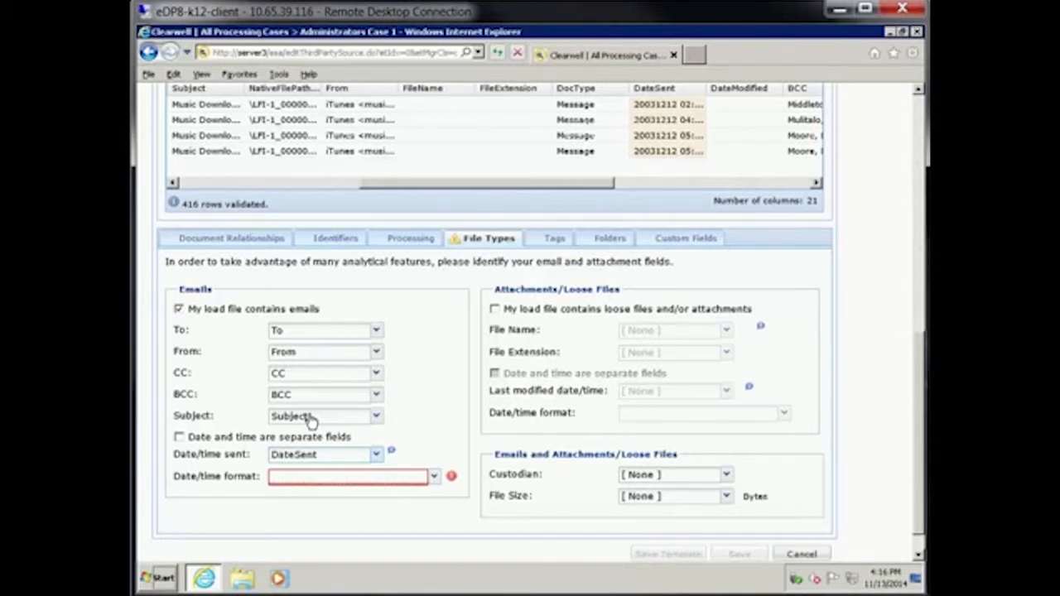
left_click(434, 476)
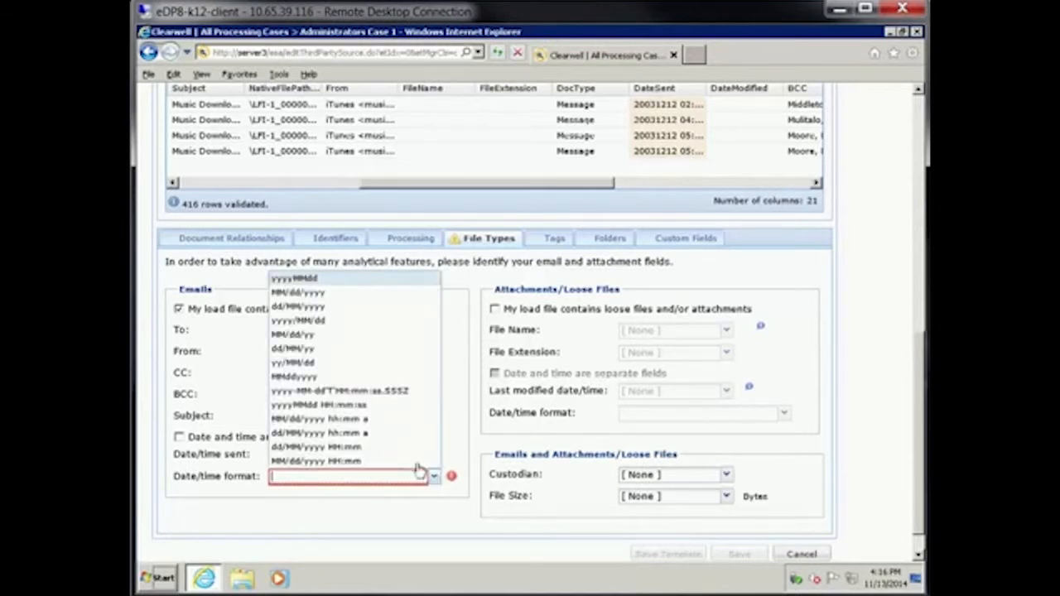
left_click(327, 405)
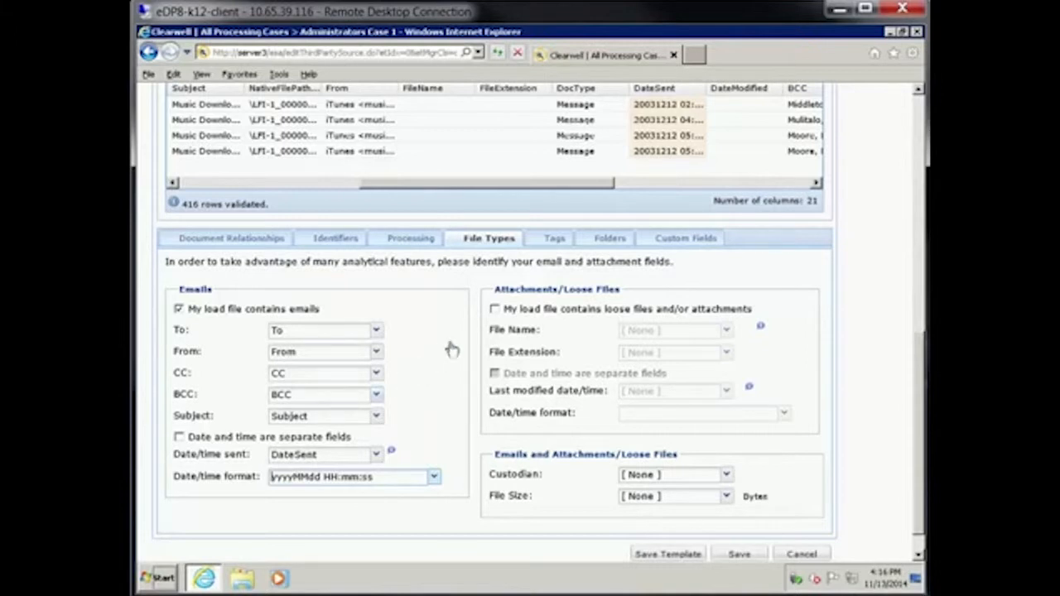
Mark the load file as containing loose files and/or attachments, mapping the file name to FileName and the file extension to FileExtension.
left_click(495, 309)
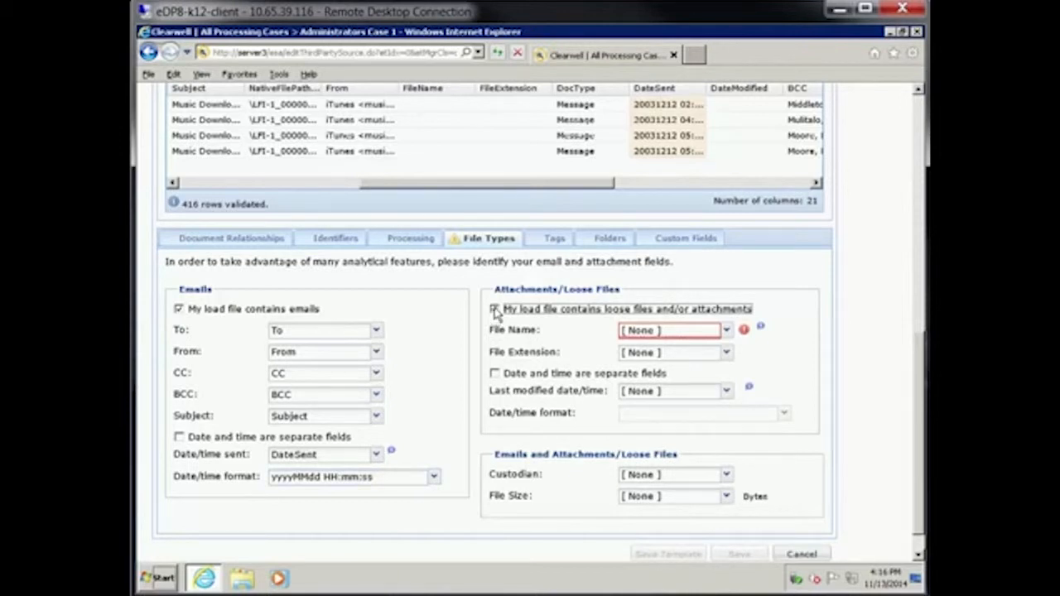
left_click(726, 330)
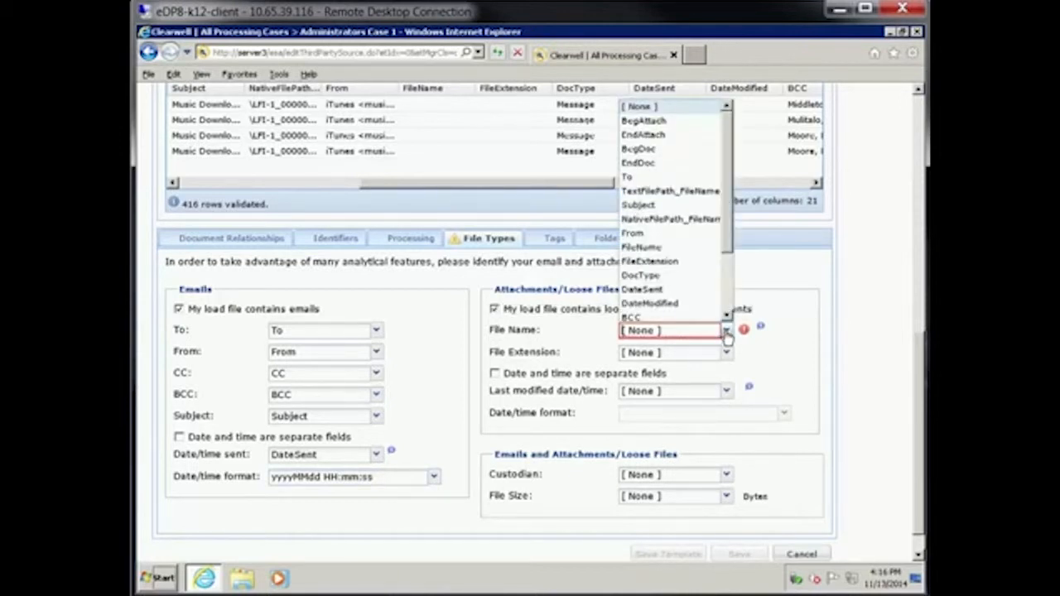
left_click(655, 247)
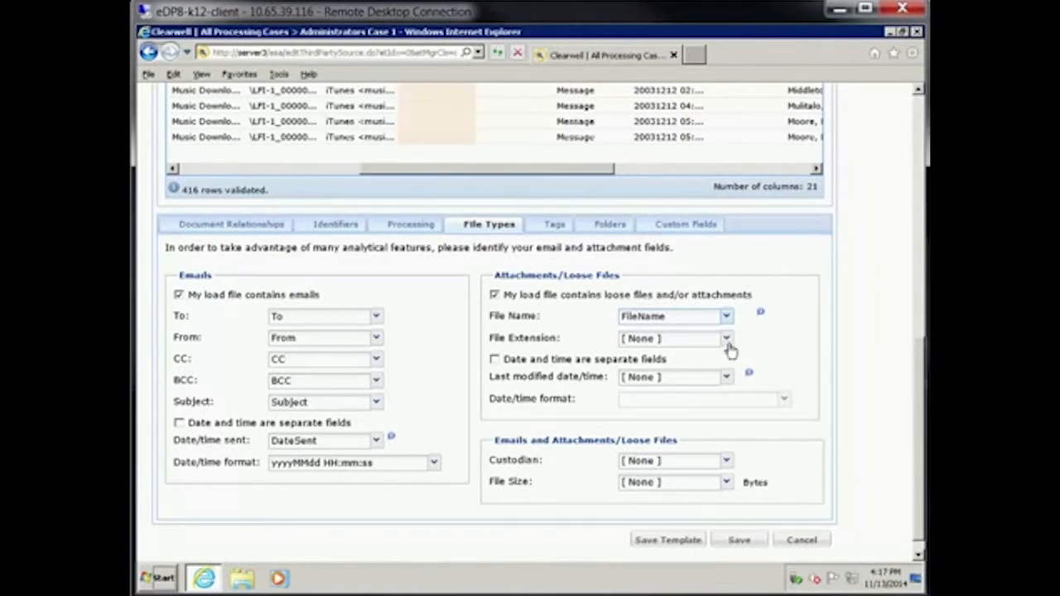
left_click(726, 338)
left_click(672, 280)
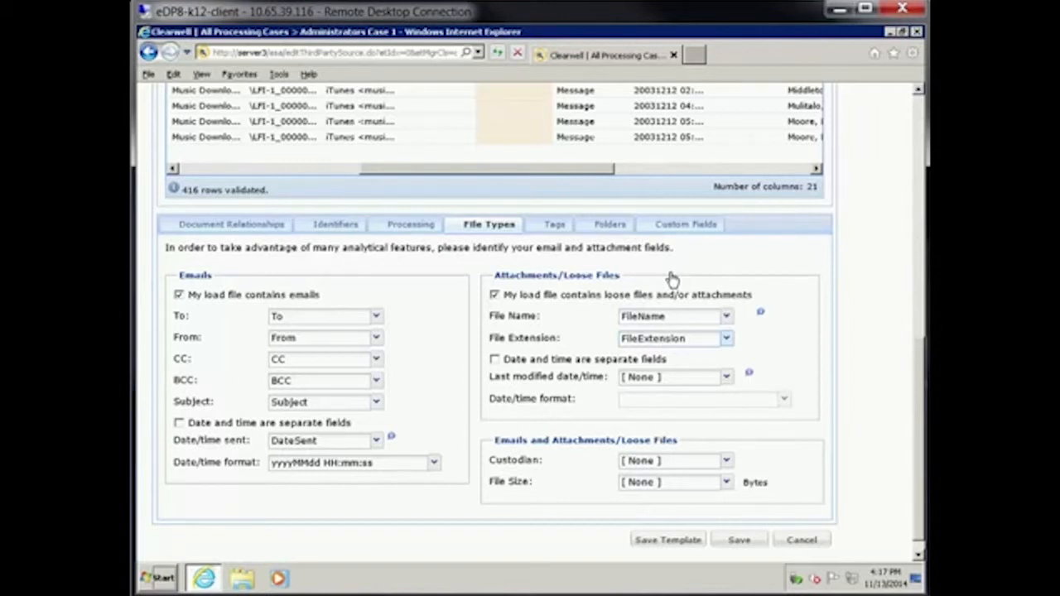
Map the attachments' last modified date/time to DateModified with the format yyyyMMdd HH:mm:ss.
left_click(727, 377)
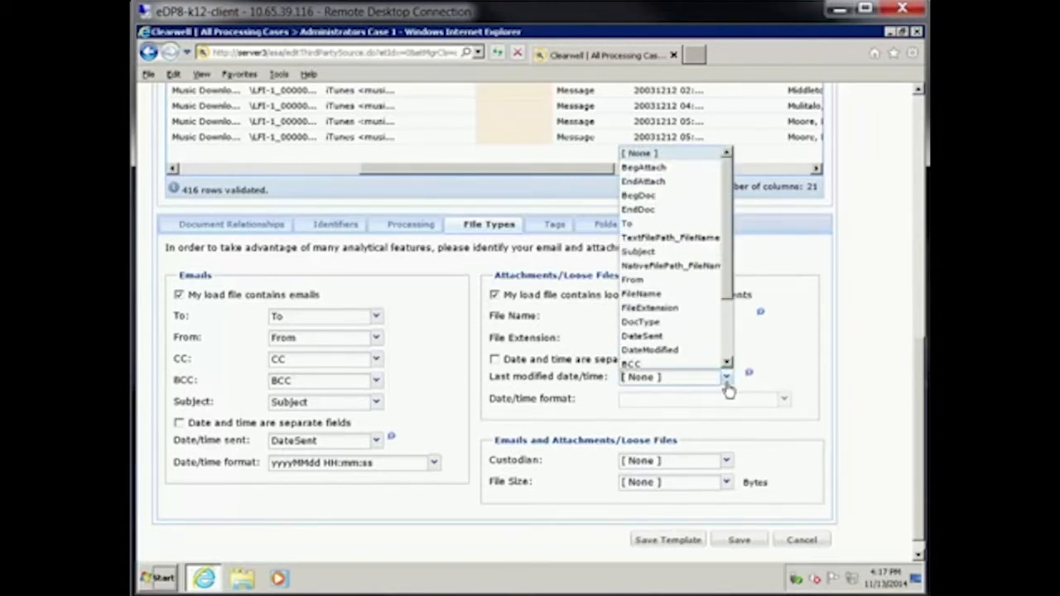
left_click(684, 352)
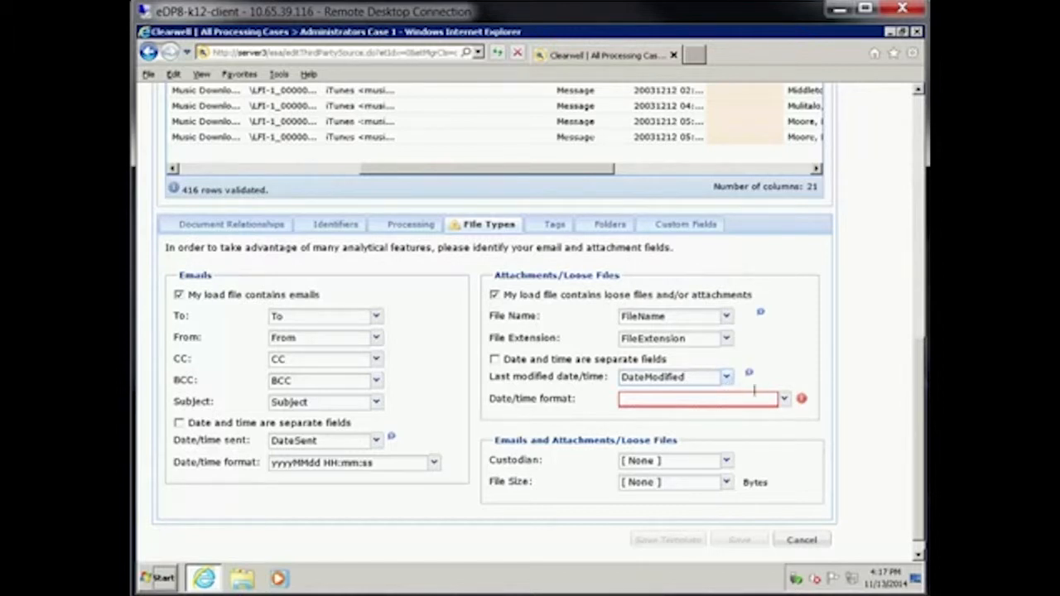
left_click(784, 399)
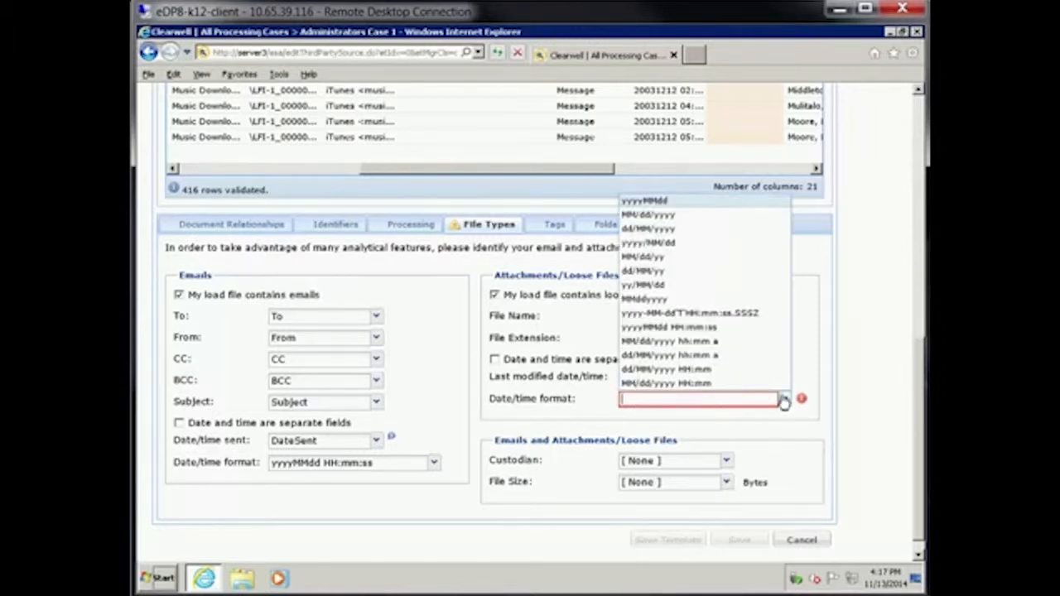
left_click(695, 328)
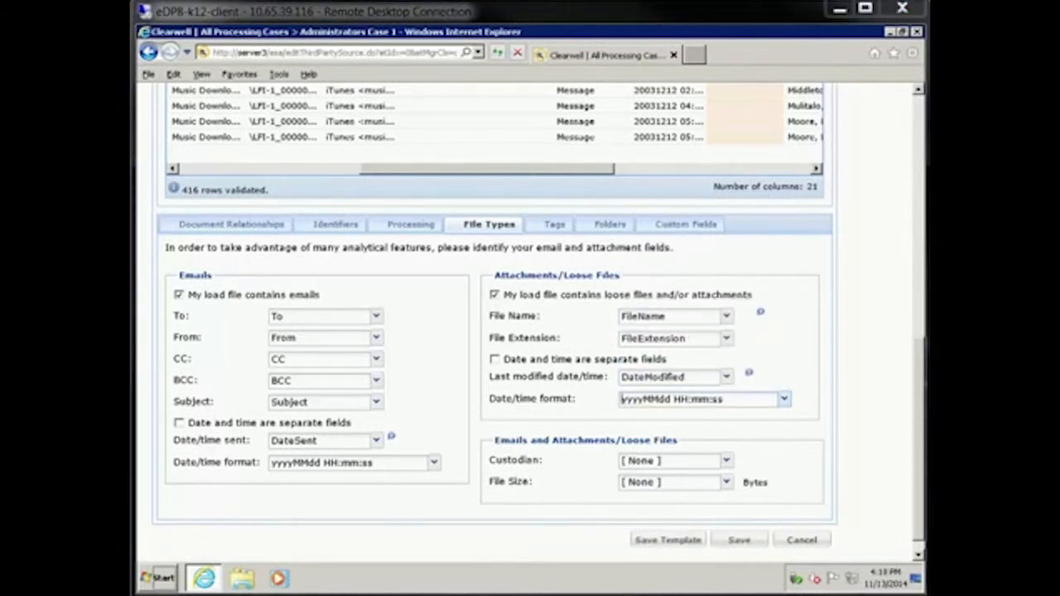
Import tags from multiple fields, with ECA - Hot as the starting column and ECA - Potentially Privileged as the ending column.
left_click(555, 224)
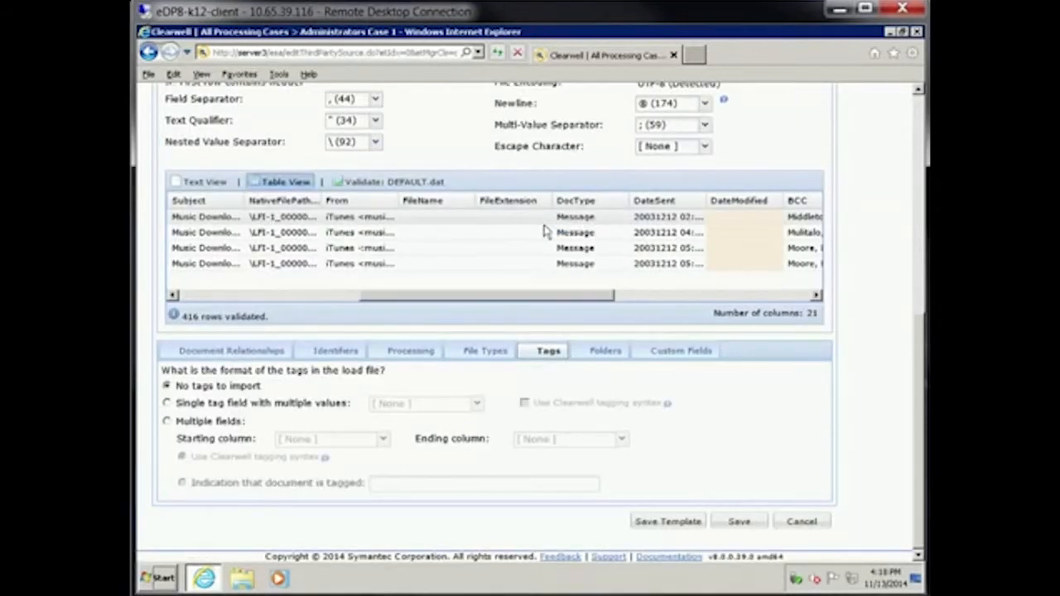
left_click(168, 421)
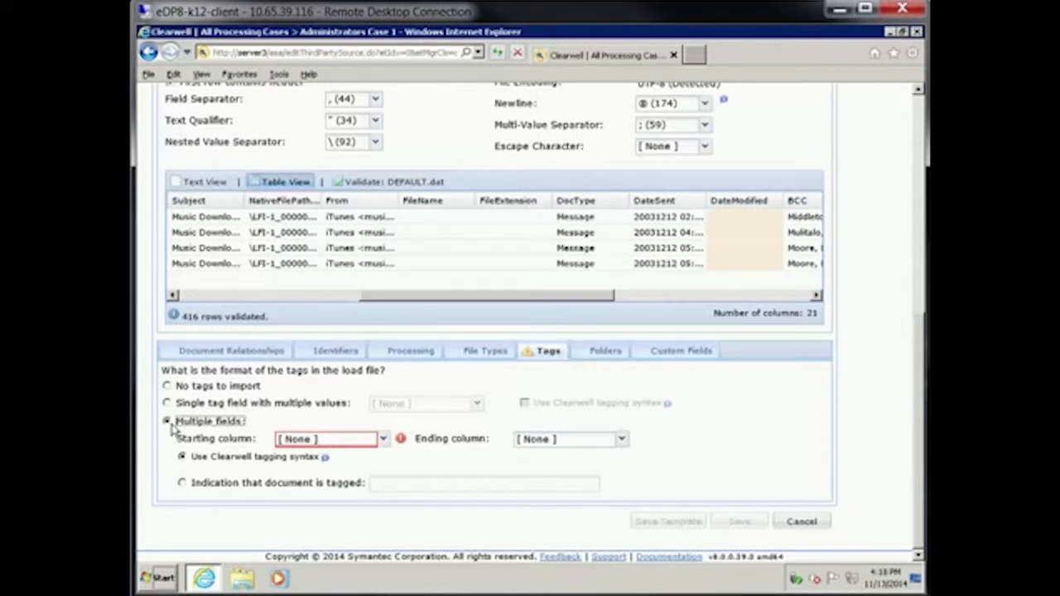
left_click(381, 442)
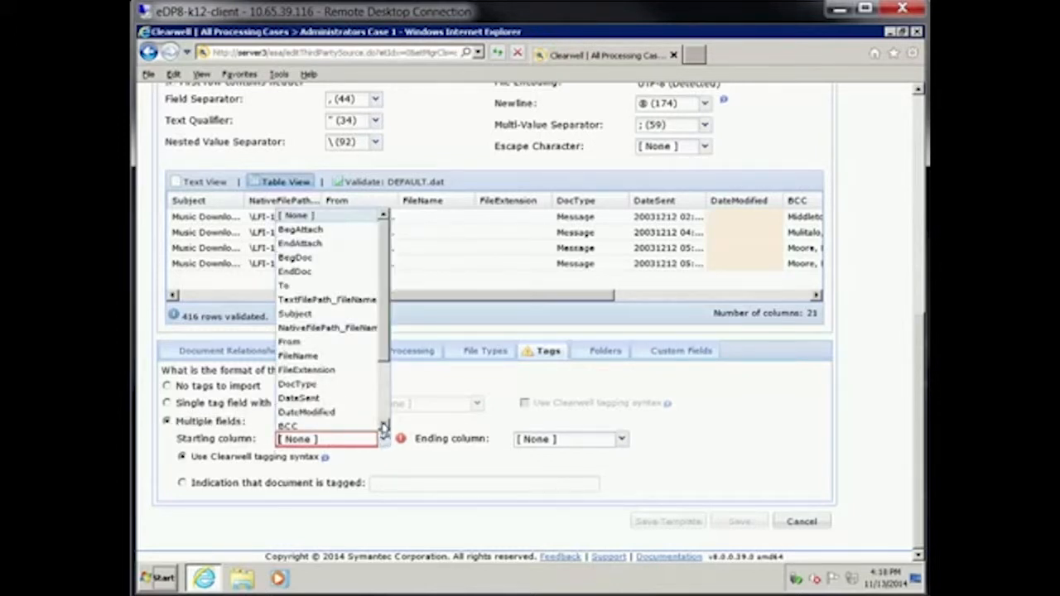
scroll(386, 424, "down", 2)
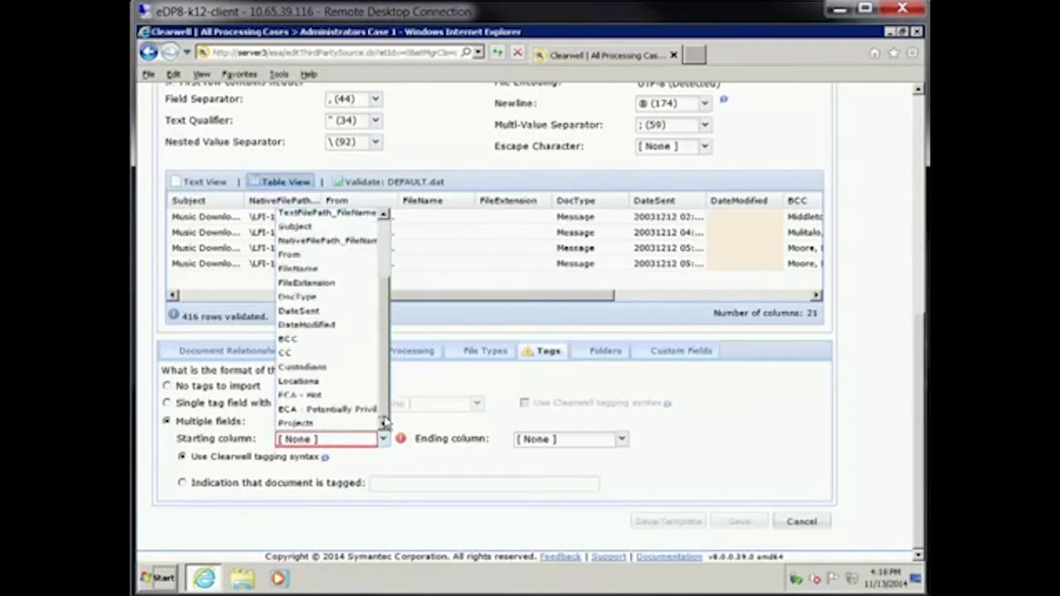
left_click(331, 398)
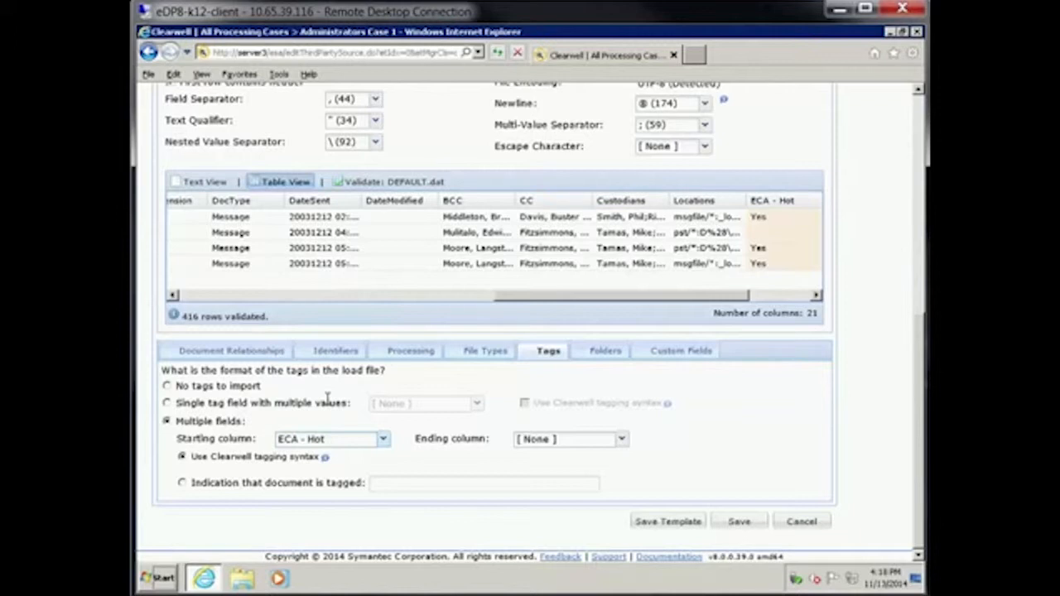
left_click(623, 443)
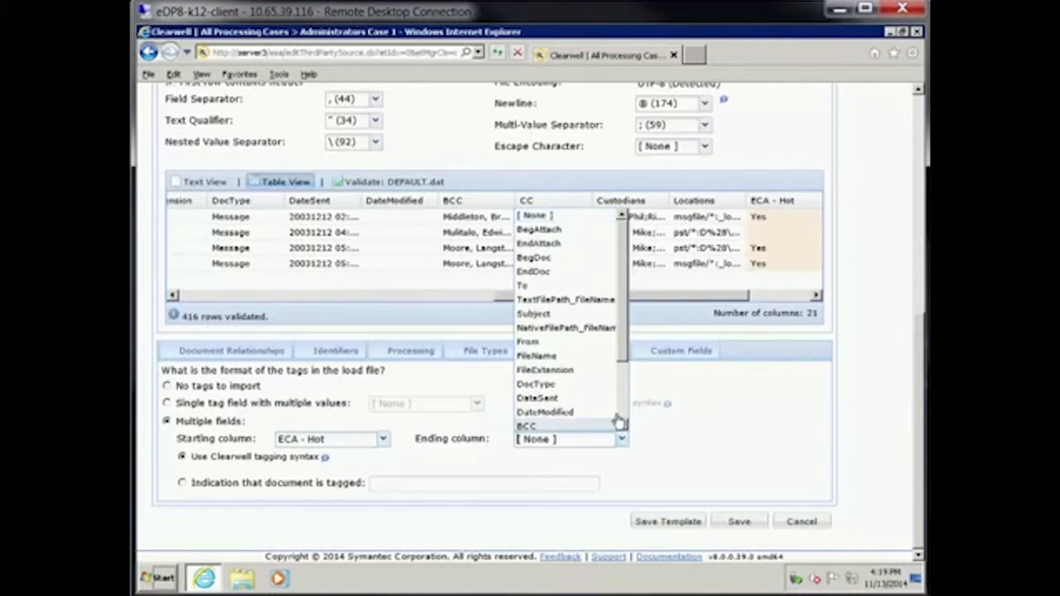
scroll(621, 421, "down", 2)
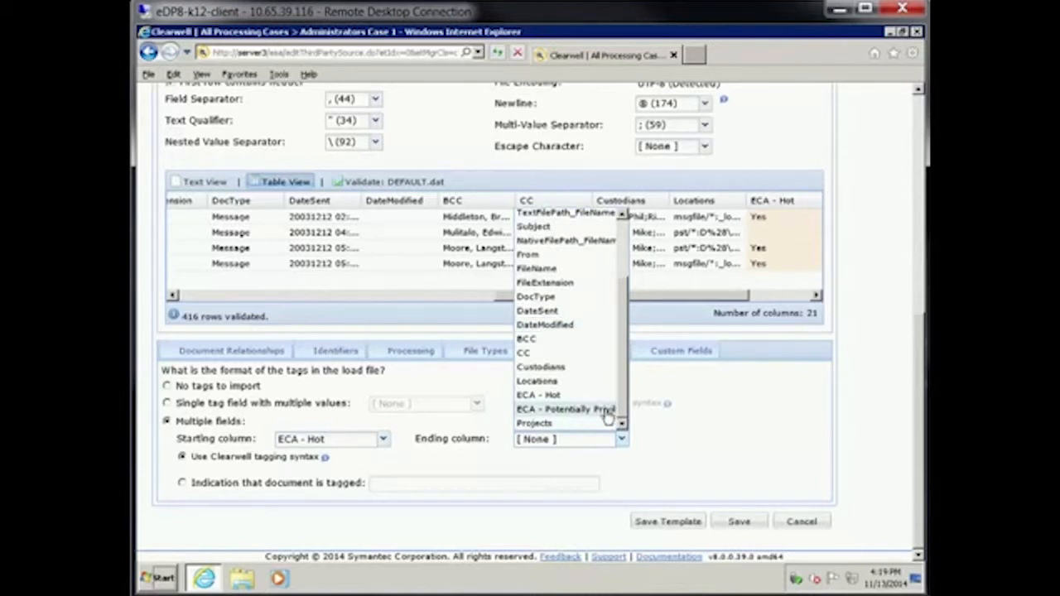
left_click(605, 409)
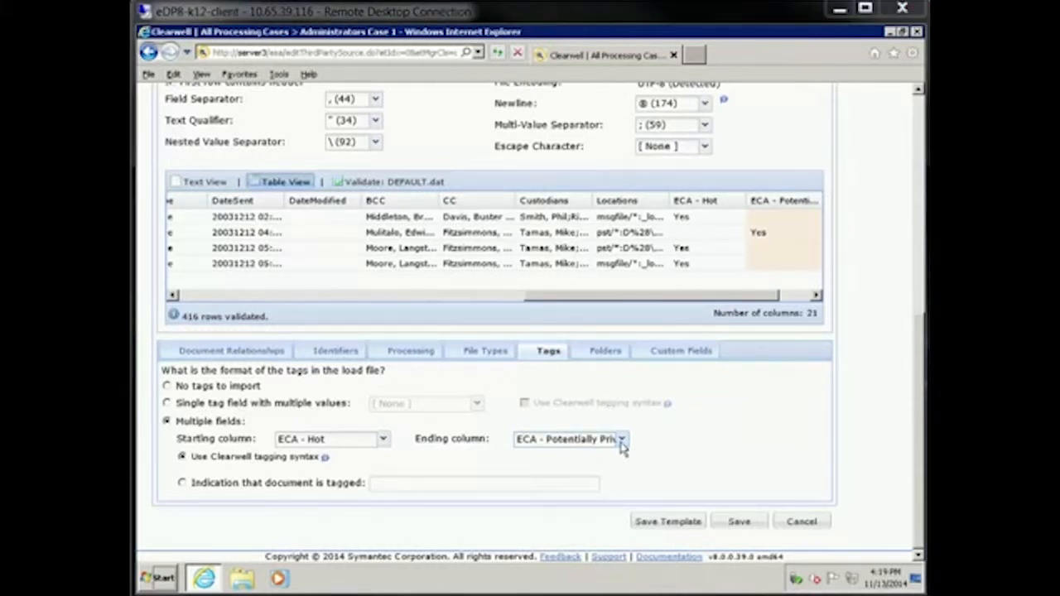
Import folders from a single folder field with multiple values, using the Projects field.
left_click(605, 351)
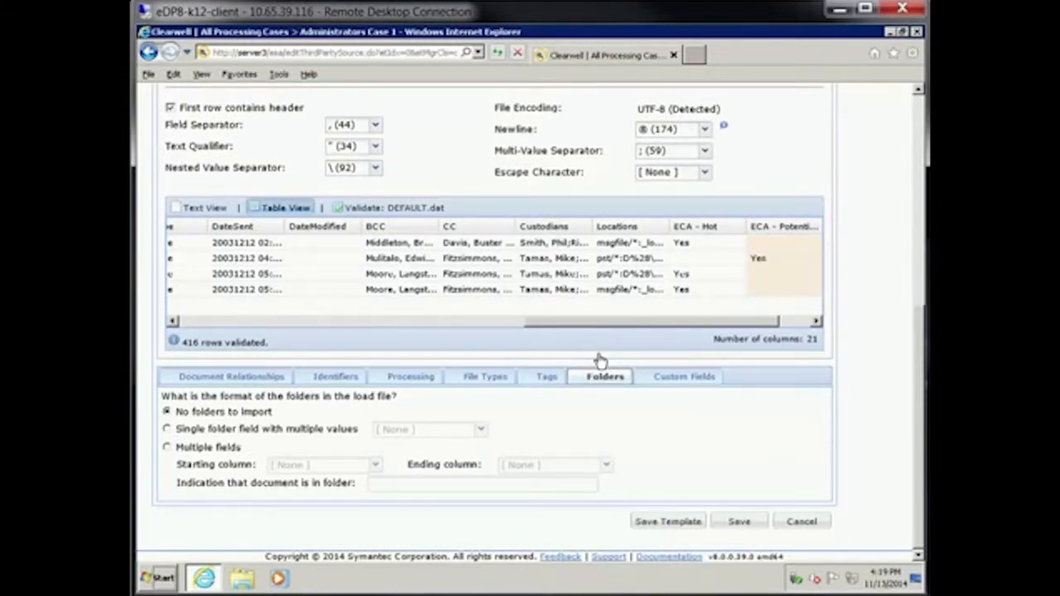
left_click(168, 430)
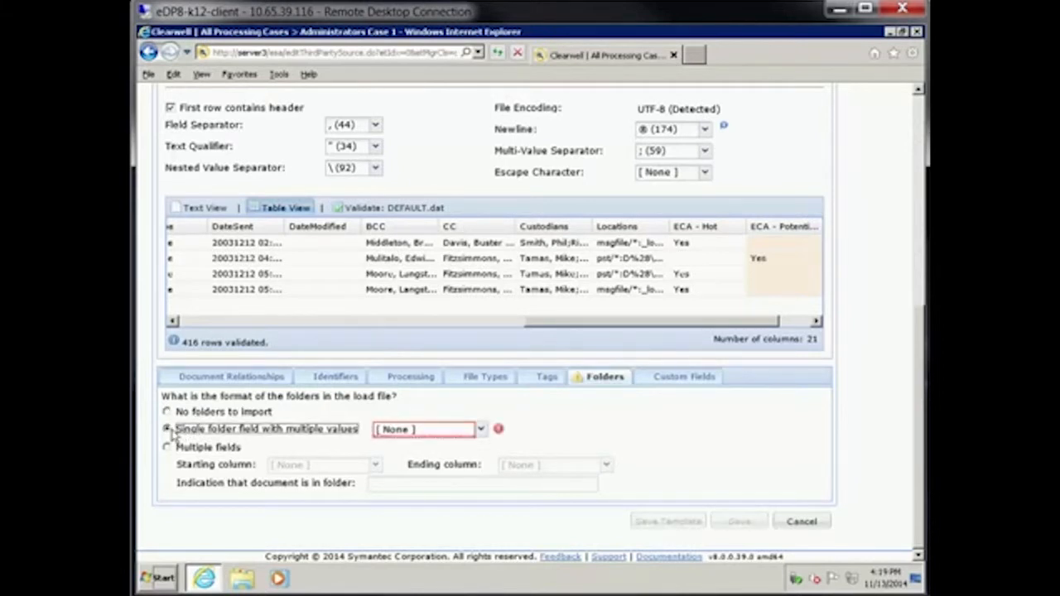
left_click(480, 431)
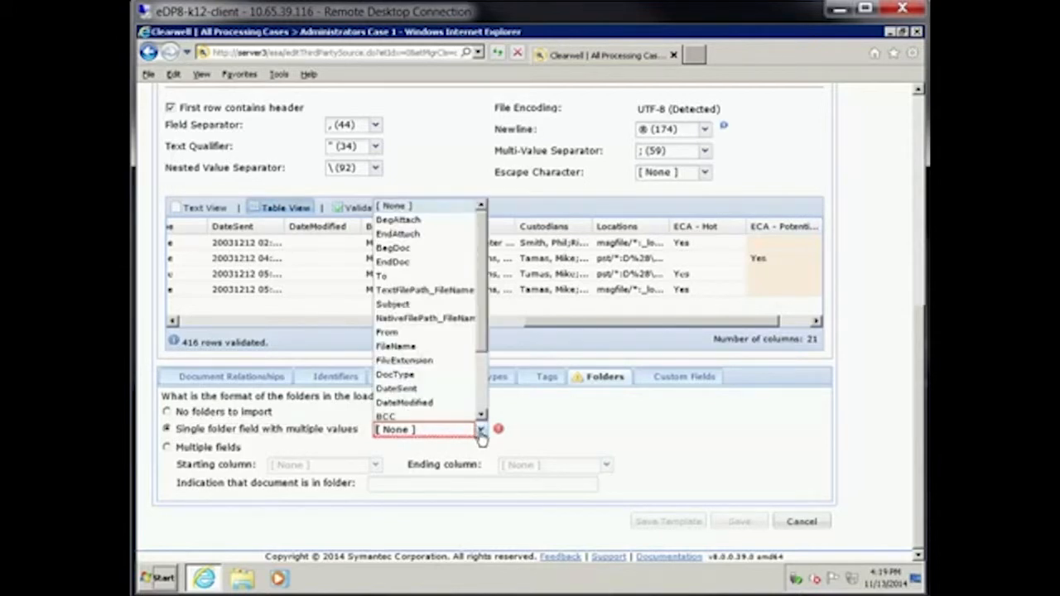
scroll(477, 414, "down", 2)
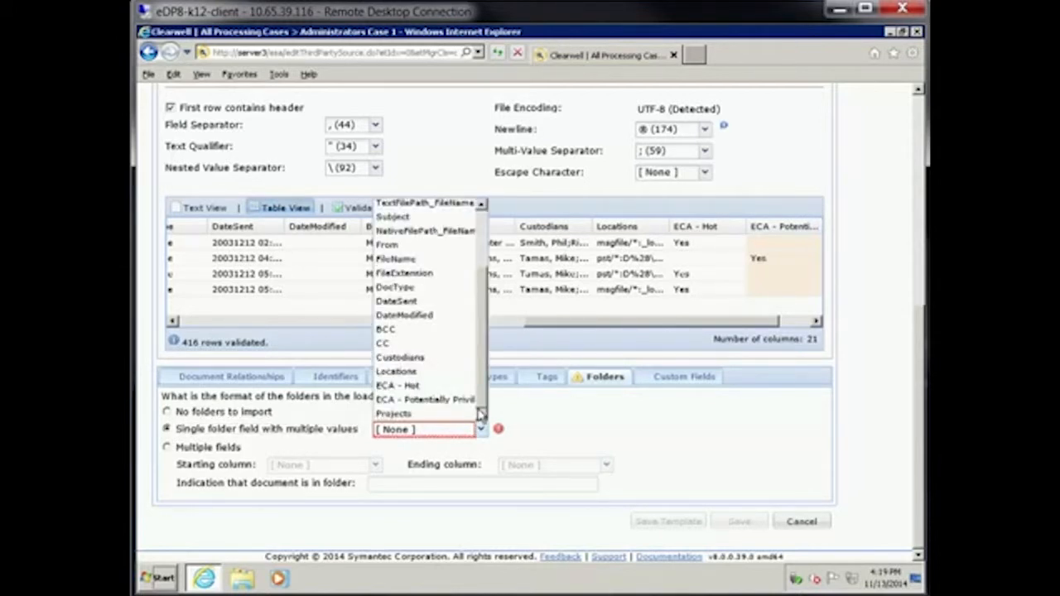
left_click(472, 414)
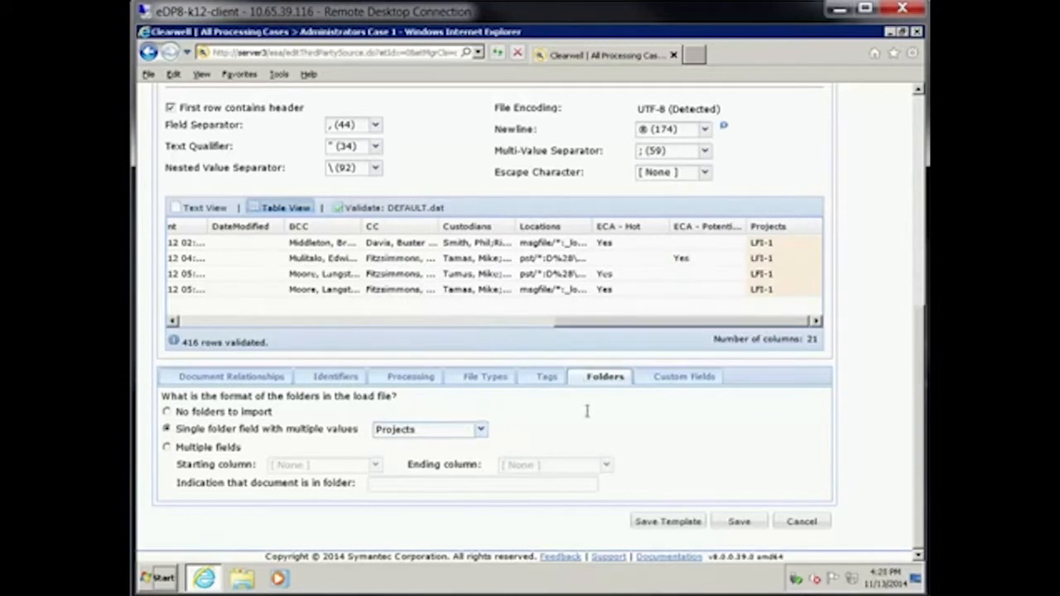
Create a custom field named Locations with the Long Text data type and its value added to keyword search.
left_click(663, 380)
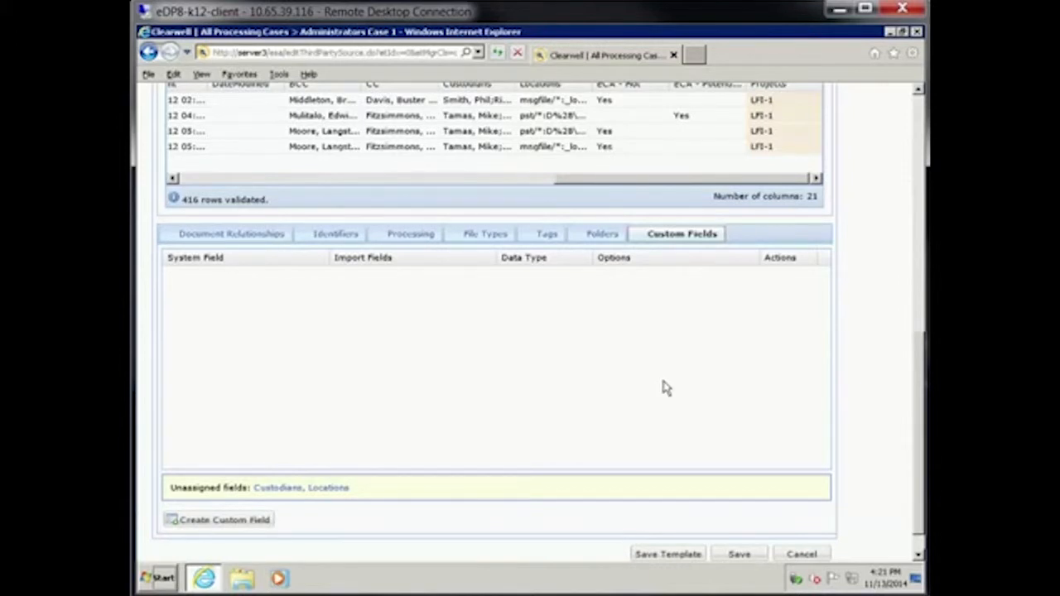
left_click(224, 520)
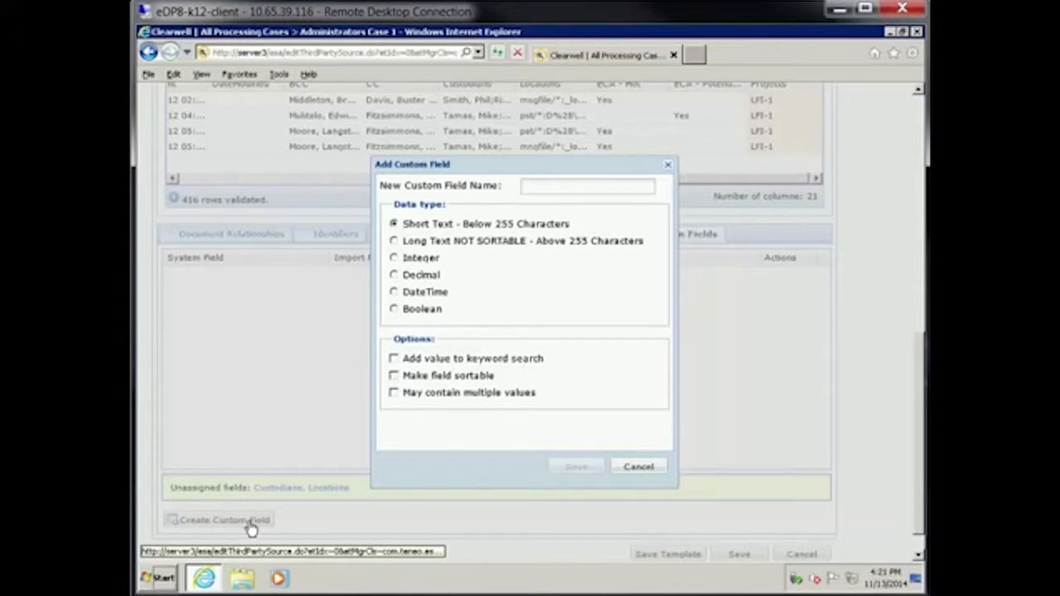
left_click(532, 190)
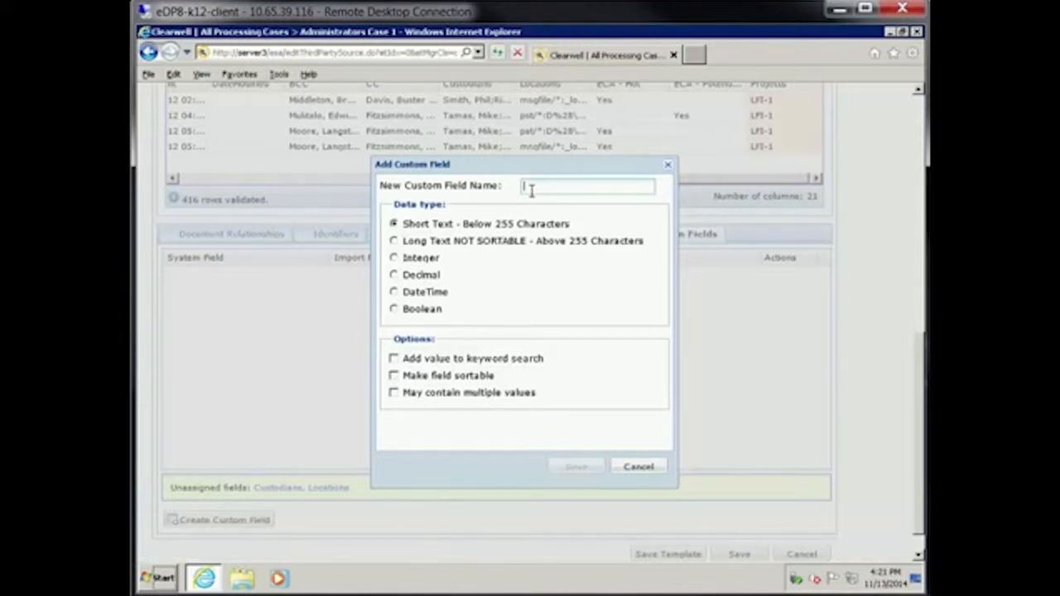
type("Locations")
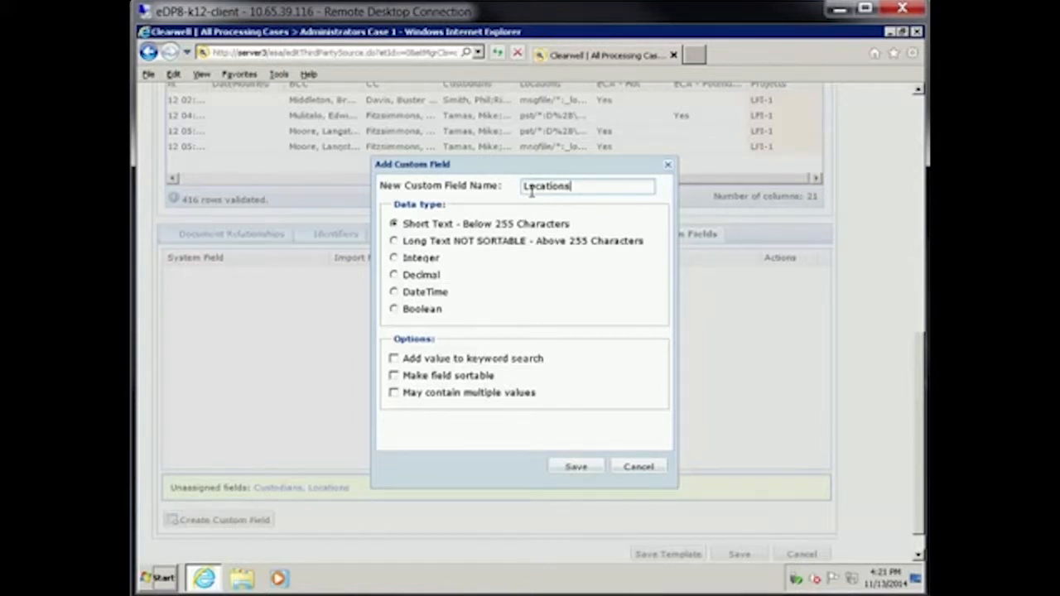
left_click(407, 243)
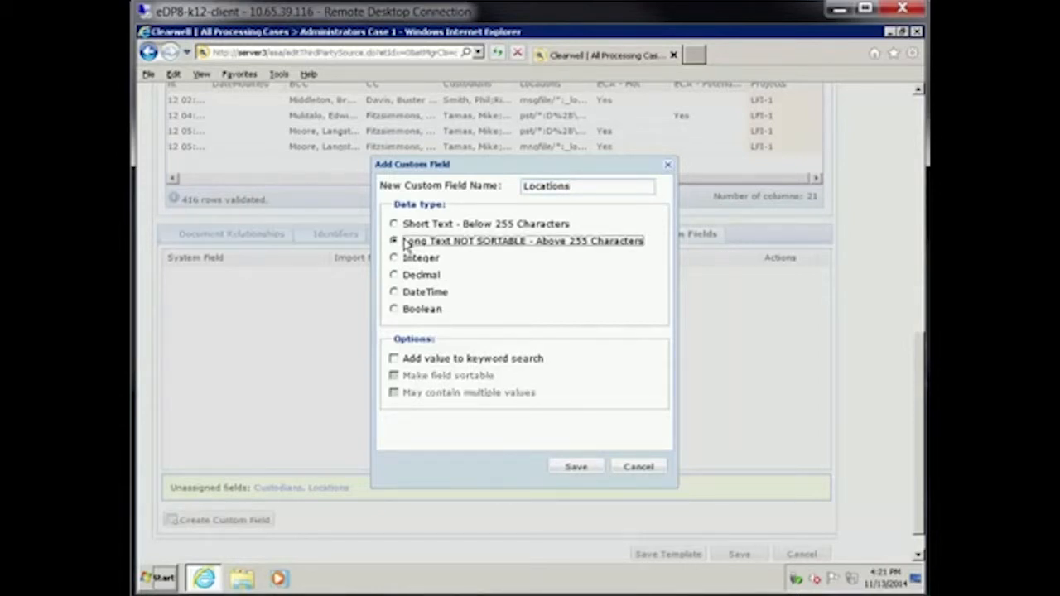
left_click(393, 359)
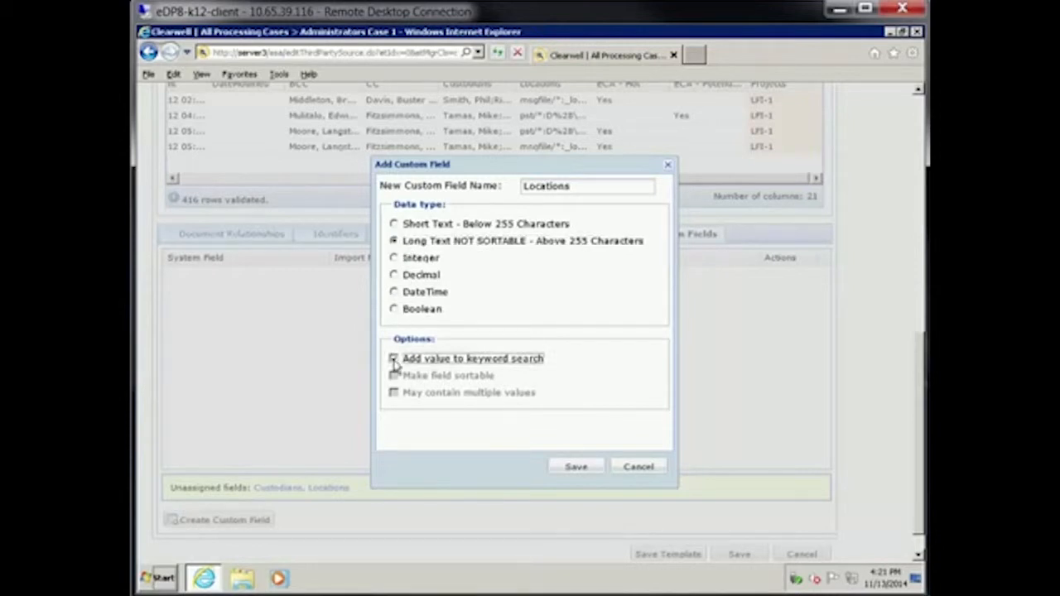
left_click(563, 469)
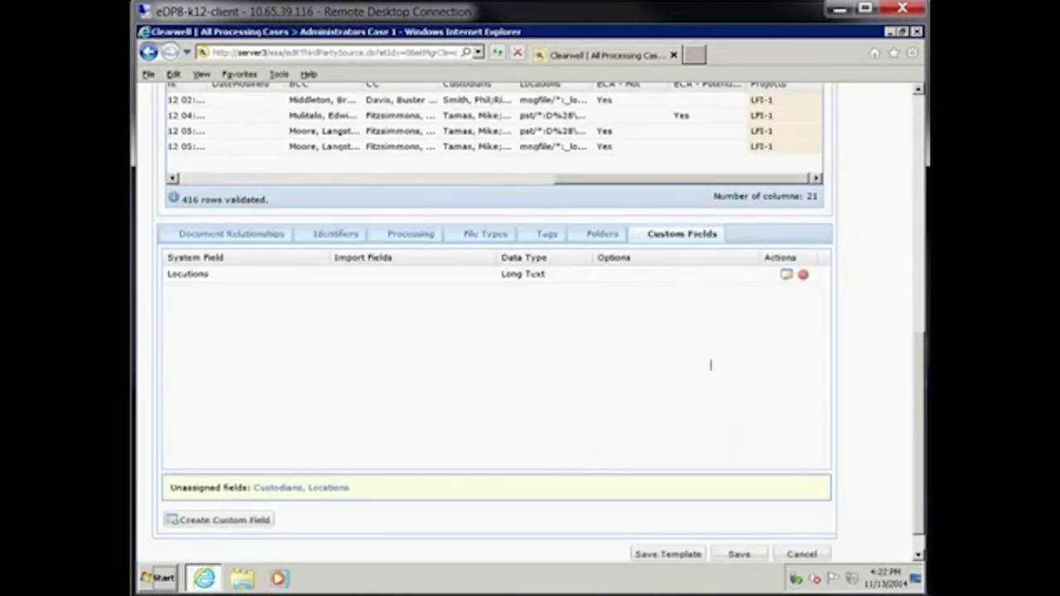
Map the Locations custom field to the load file's Locations field.
left_click(787, 278)
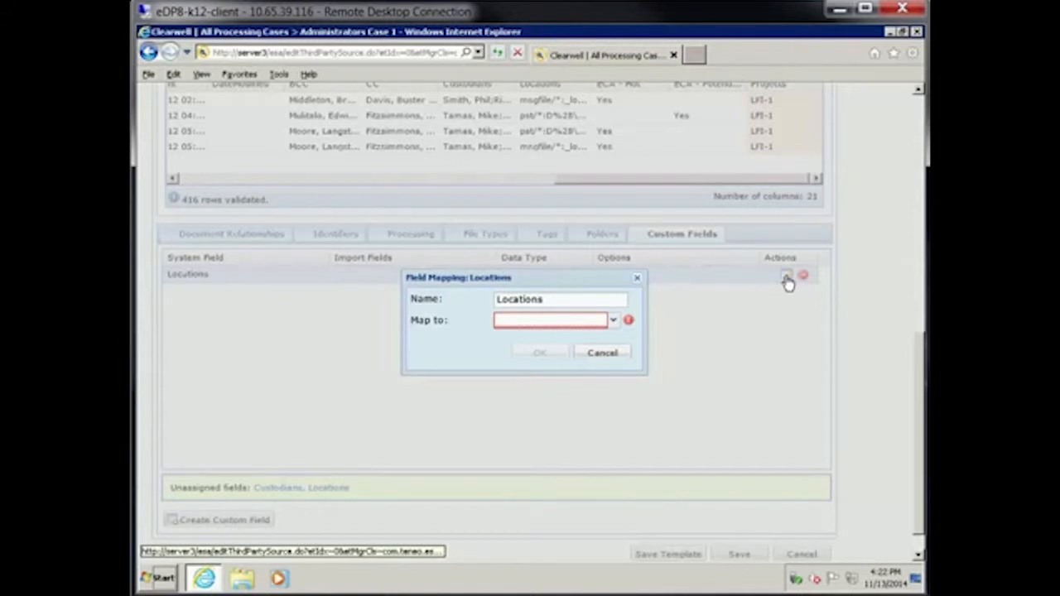
left_click(613, 322)
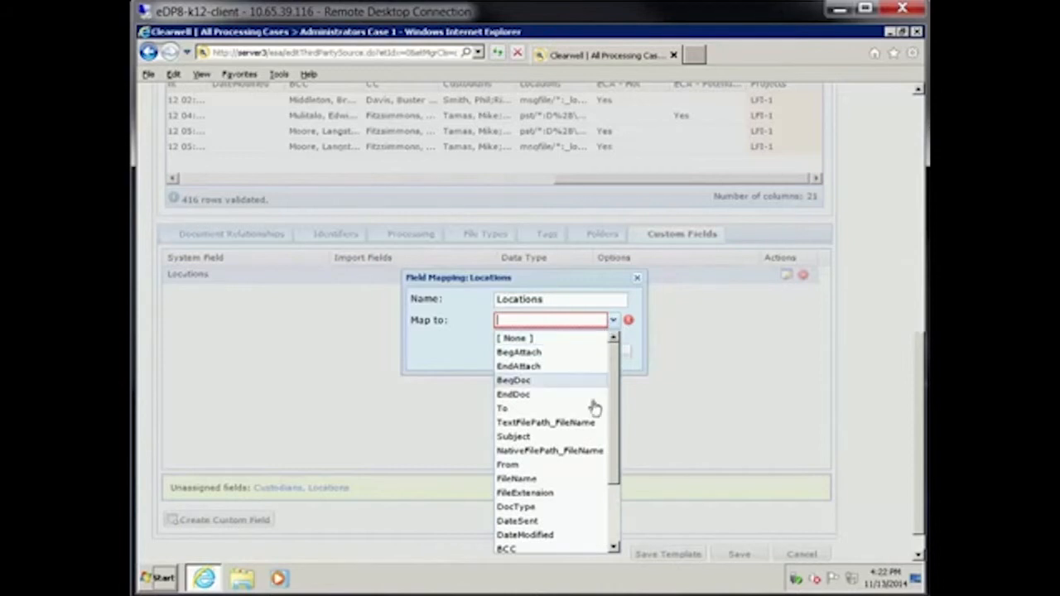
scroll(578, 476, "down", 5)
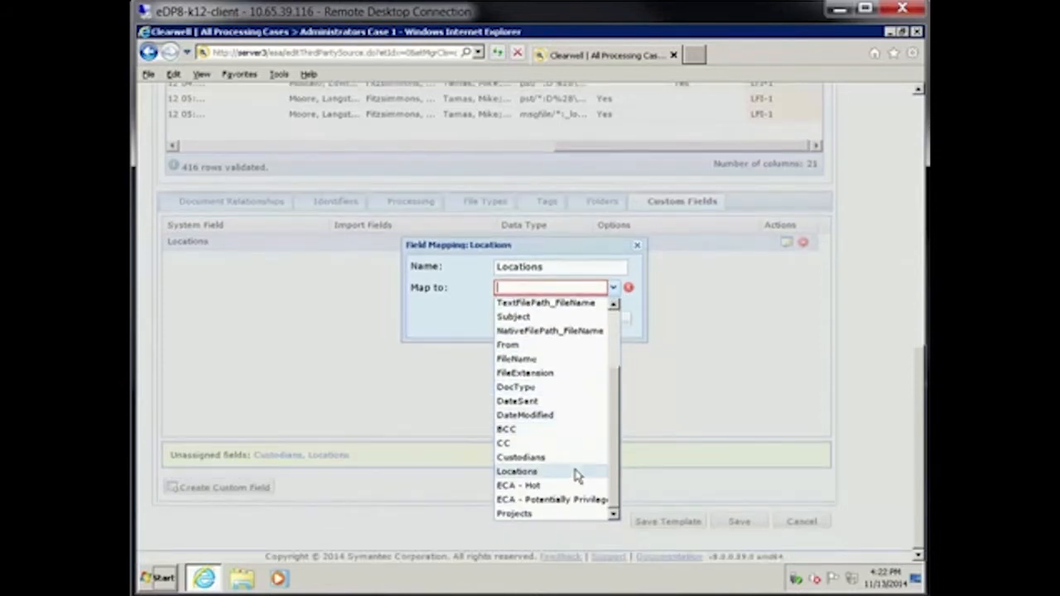
left_click(577, 472)
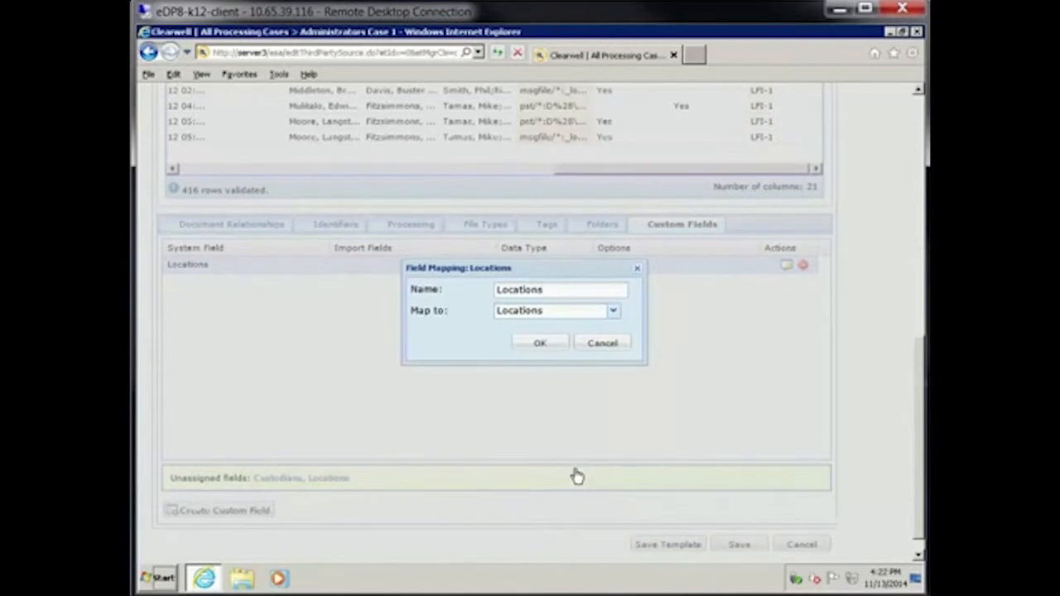
left_click(540, 345)
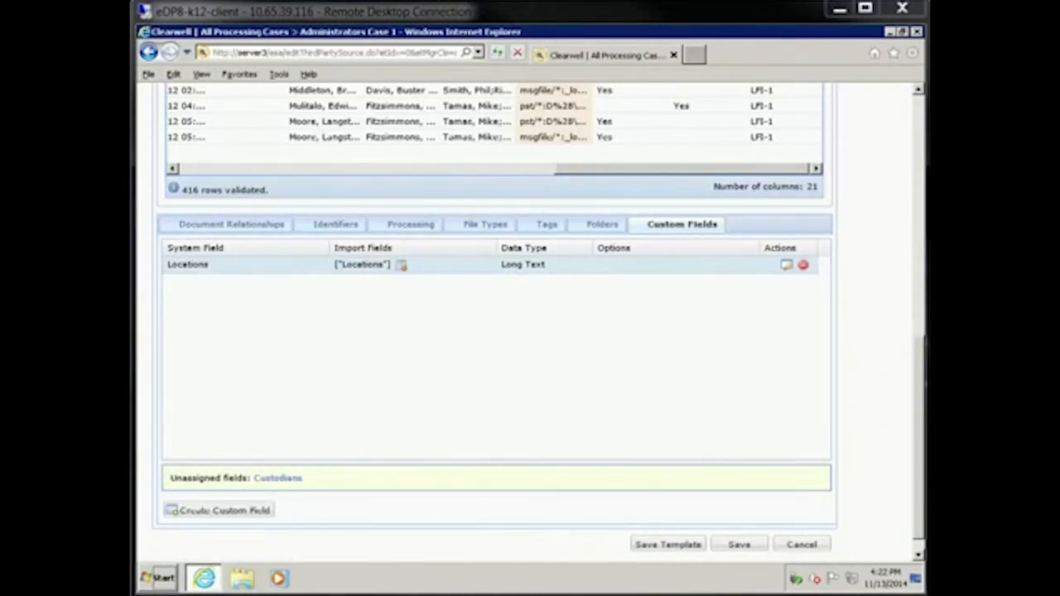
Save the import settings as the template LFI1 Template, and save the load file source.
left_click(646, 545)
left_click(549, 309)
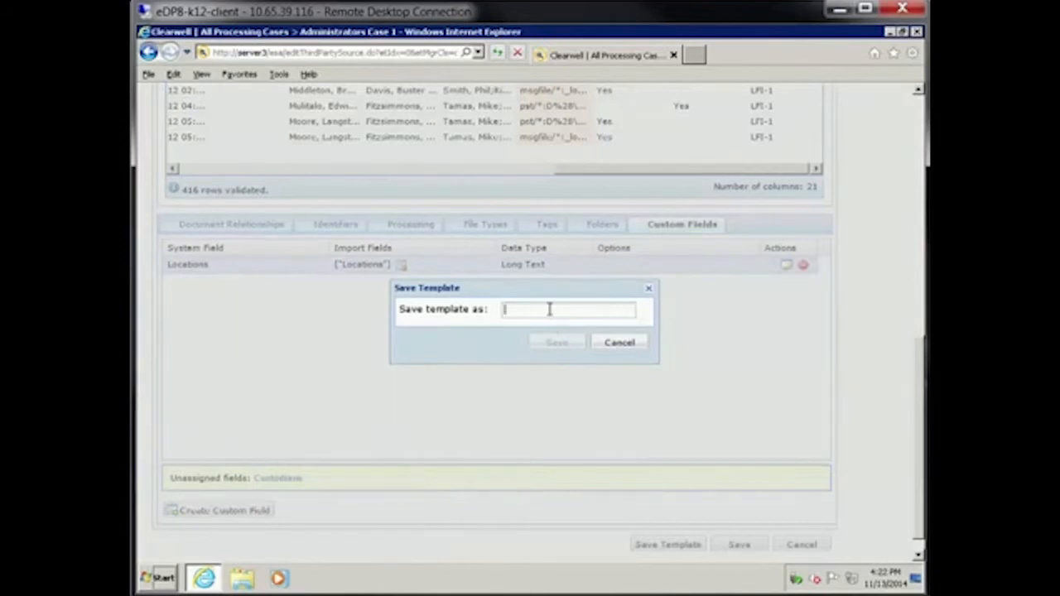
type("LFI1 Template")
left_click(557, 342)
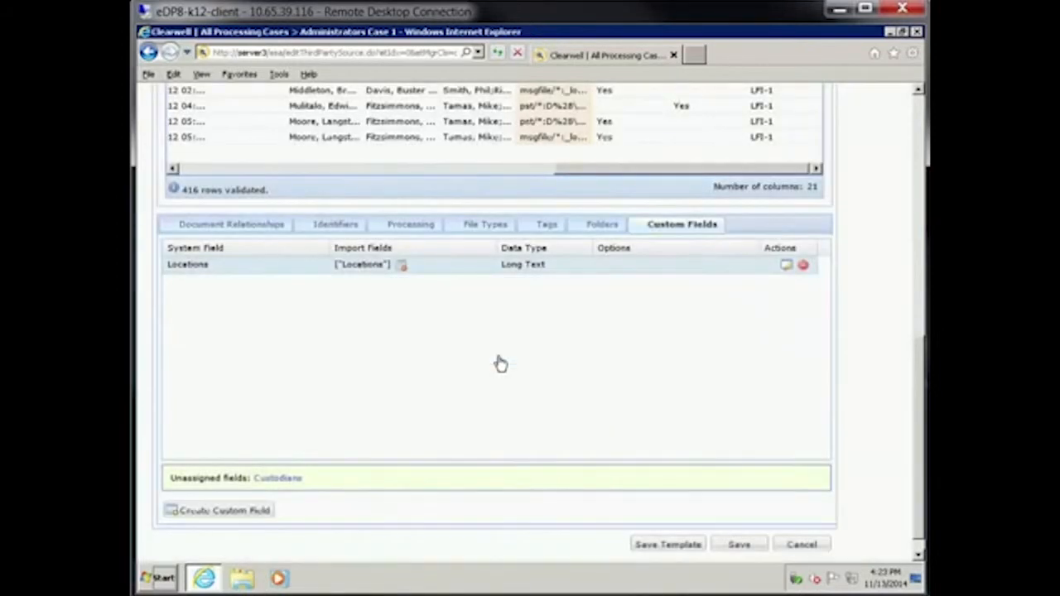
left_click(738, 547)
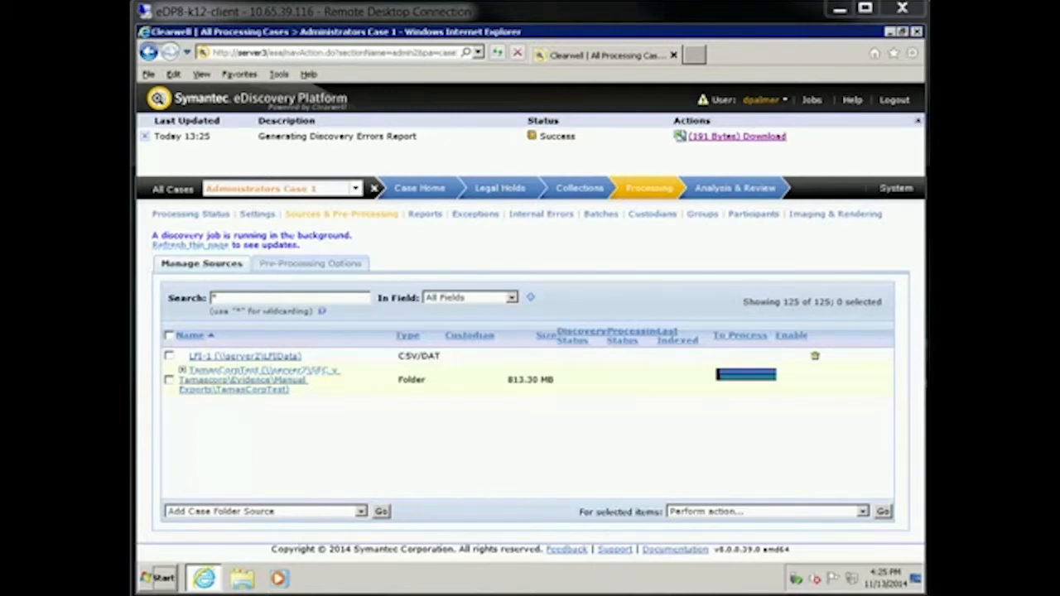
Refresh the sources list and start processing the LFI-1 source without discovery, labelling the new batch LFIBatch.
left_click(374, 215)
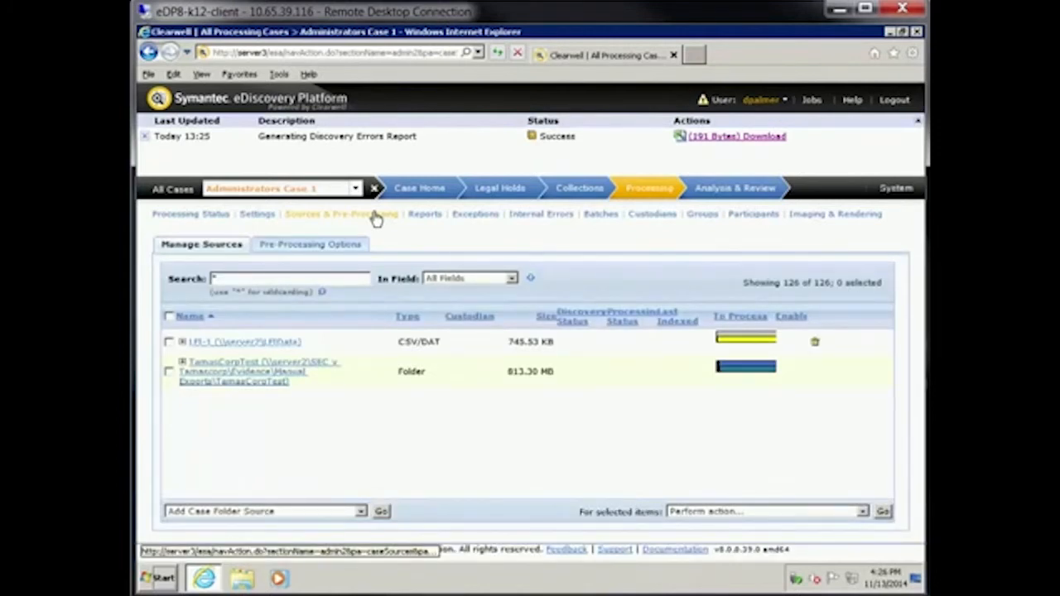
left_click(169, 343)
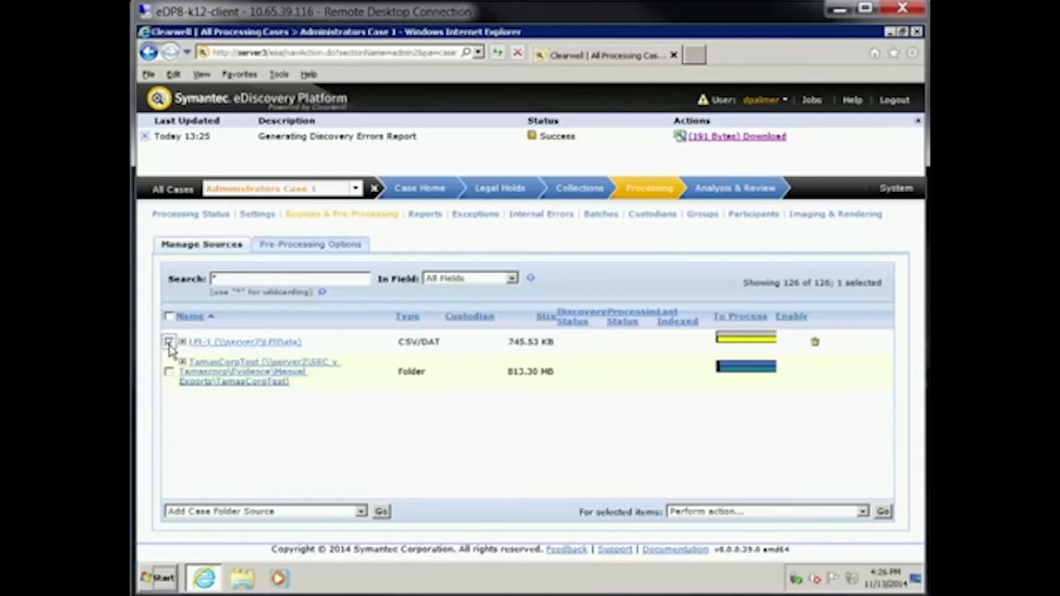
left_click(862, 513)
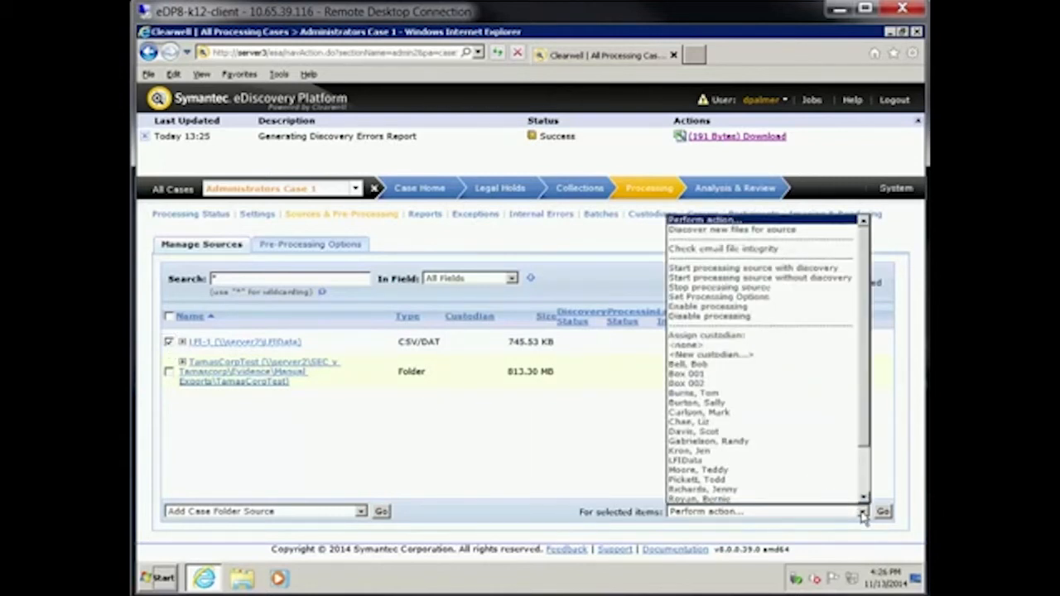
left_click(765, 279)
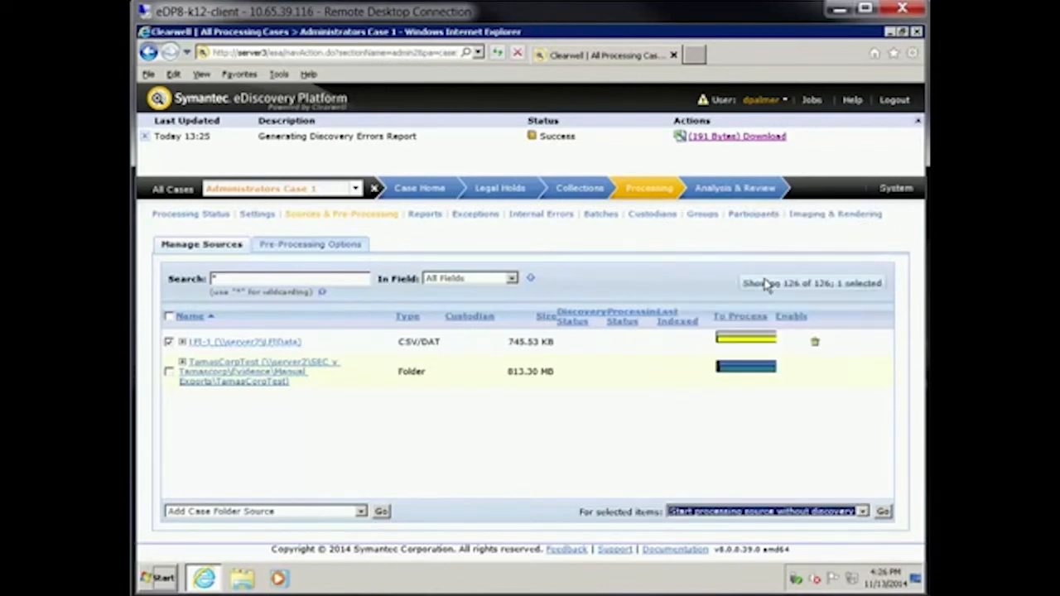
left_click(883, 511)
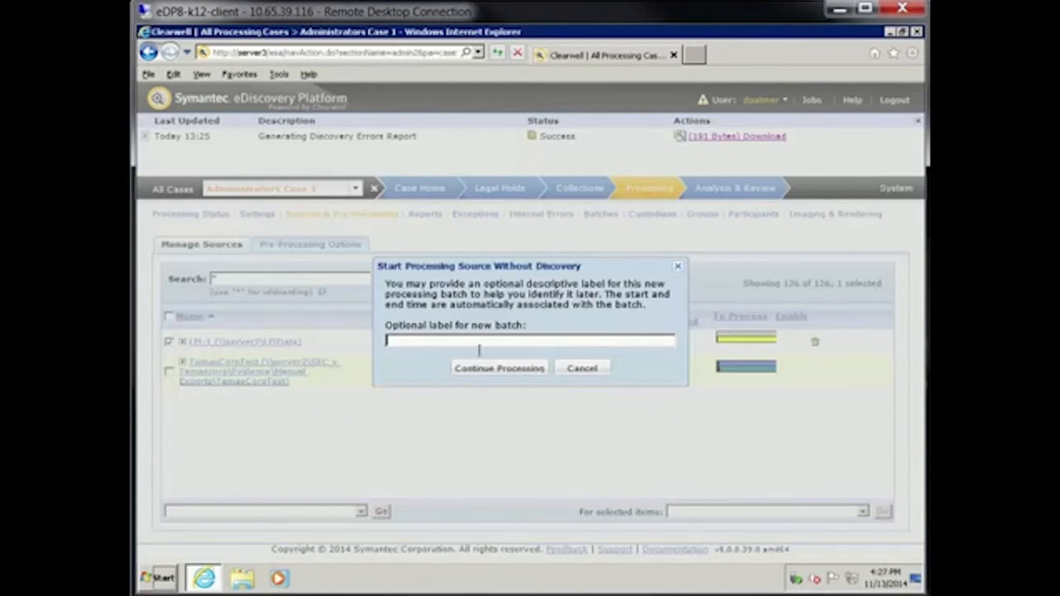
type("LFIBatch")
left_click(473, 372)
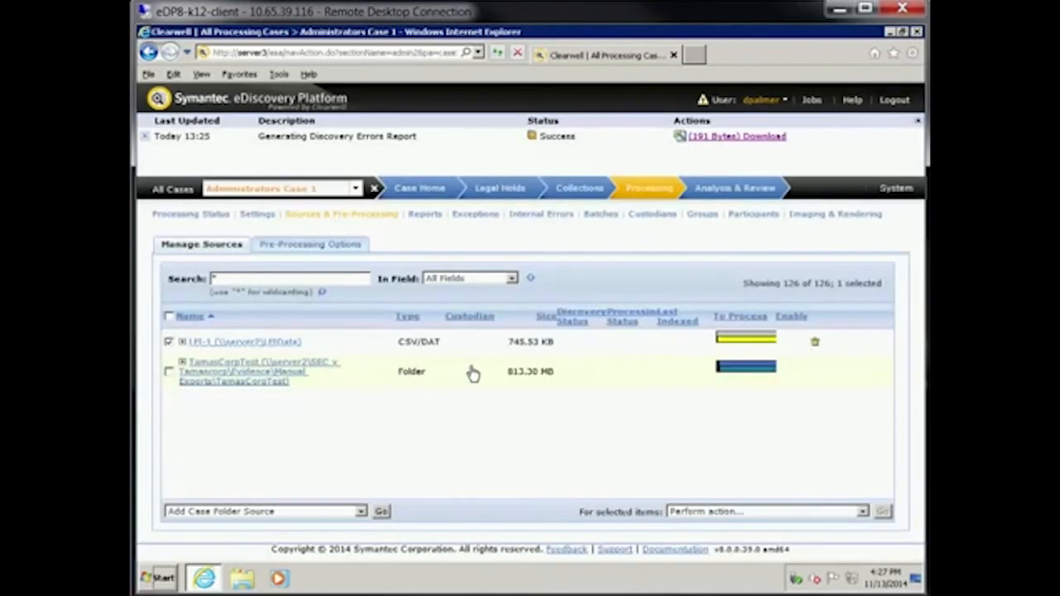